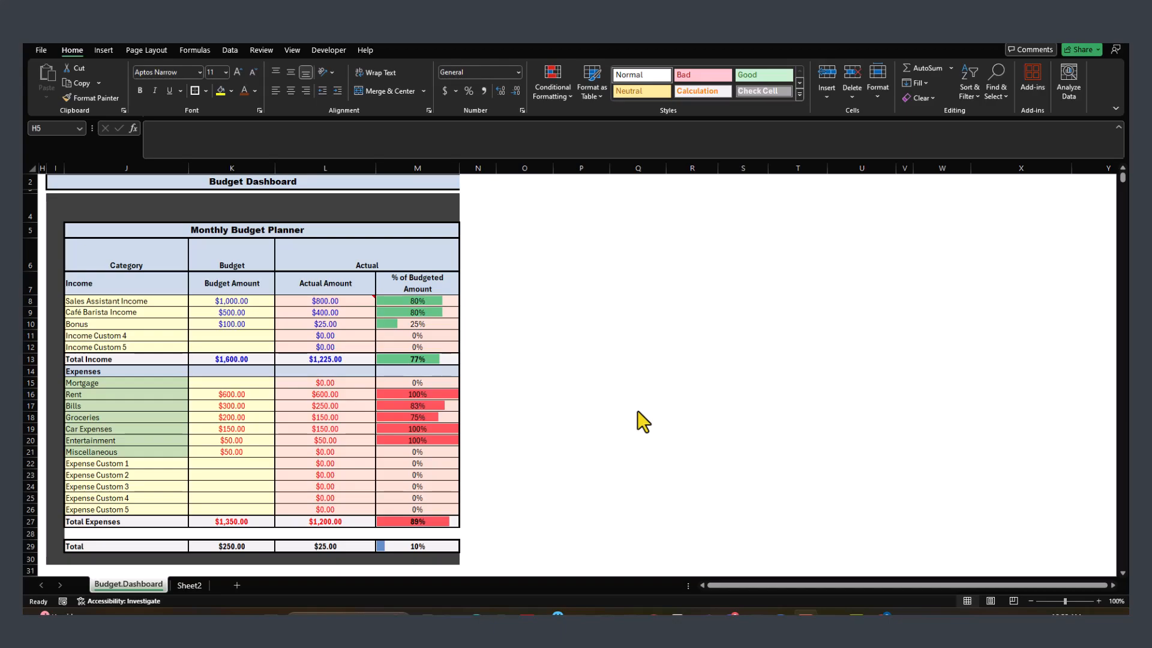
Step: Copy the Actual Amount range L7:L29, paste it with Paste Special All into O7, then undo the paste
{"action": "left_click_drag", "start_coordinate": [327, 275], "coordinate": [324, 549]}
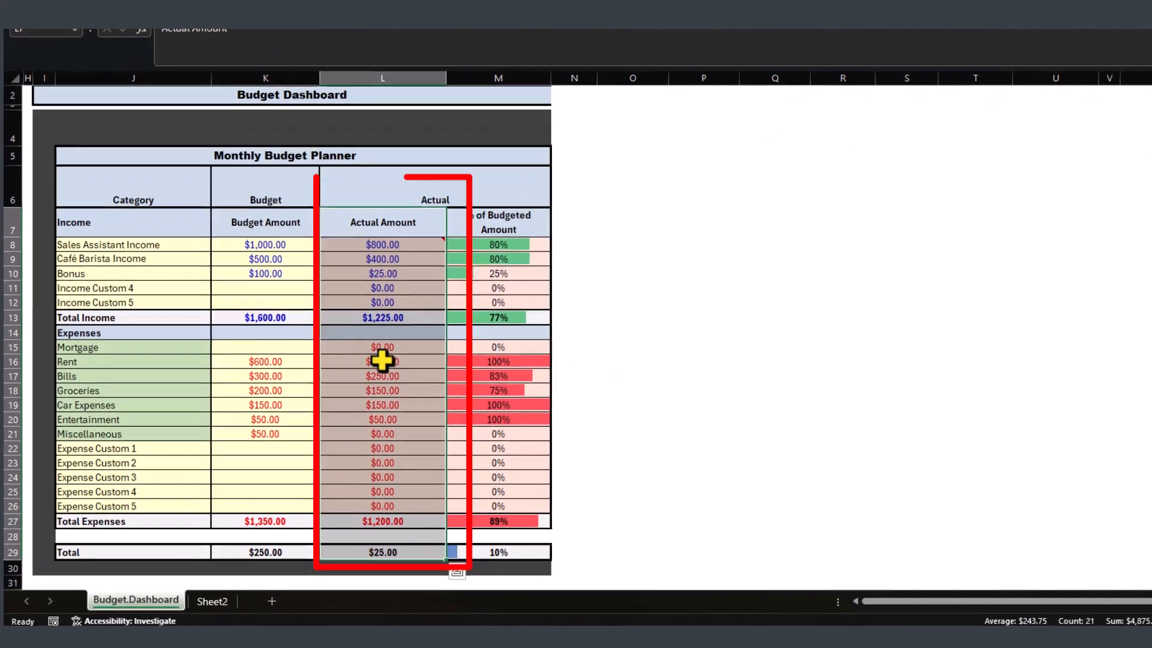
{"action": "key", "text": "ctrl+c"}
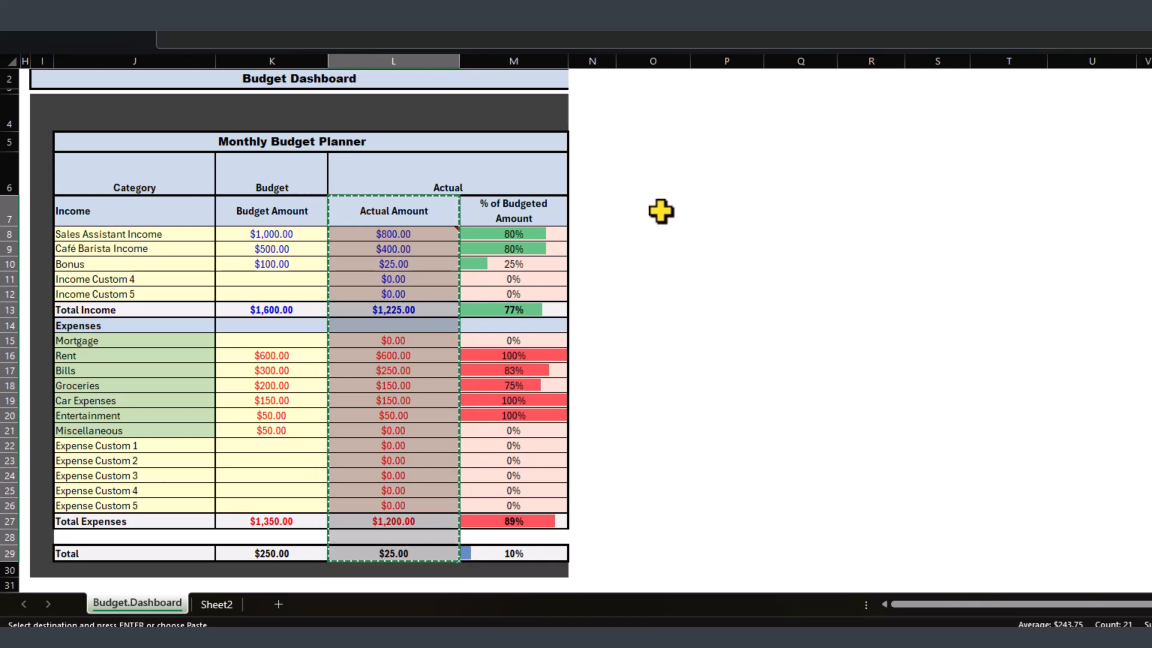
{"action": "left_click", "coordinate": [660, 210]}
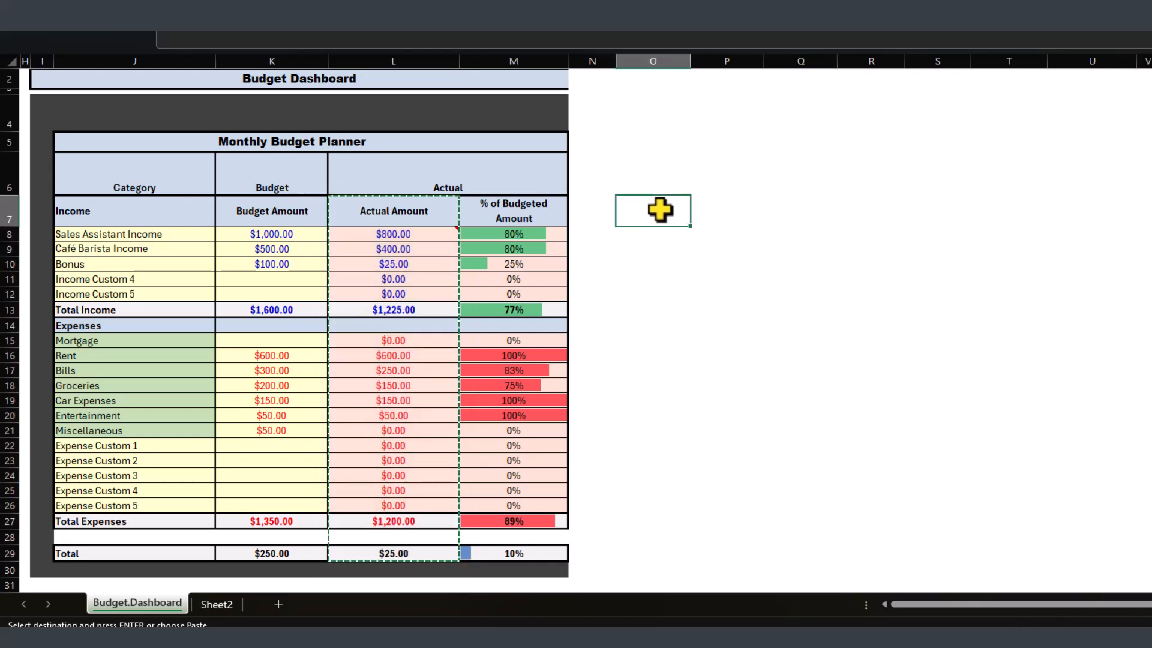
{"action": "key", "text": "alt+e"}
{"action": "key", "text": "s"}
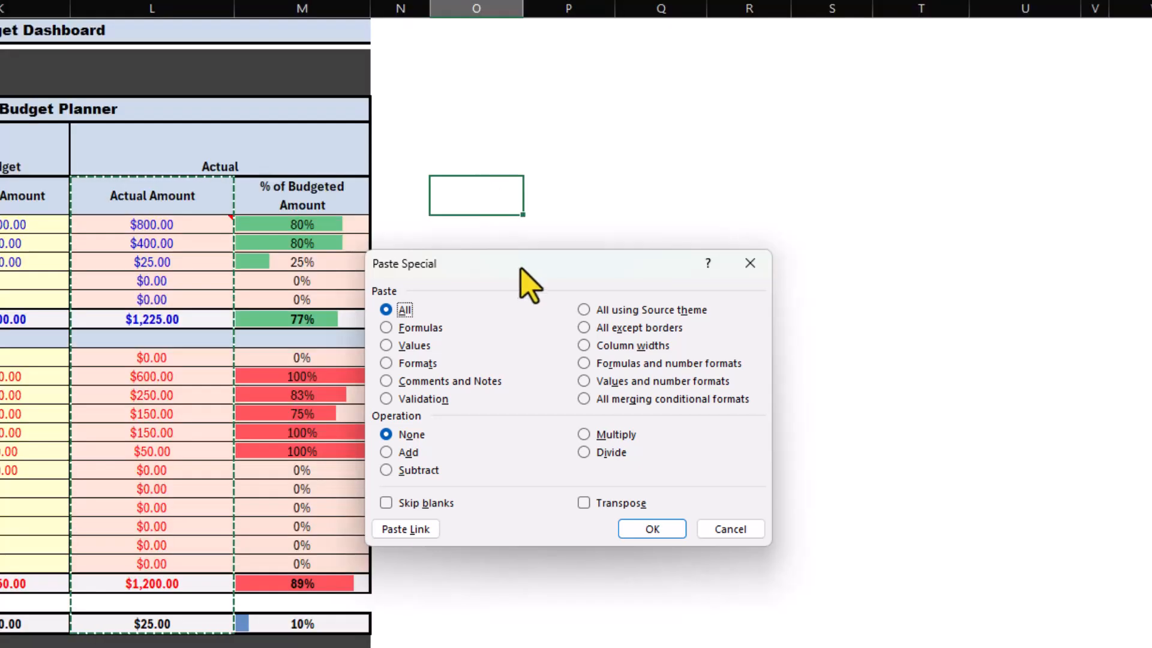
{"action": "left_click_drag", "start_coordinate": [518, 268], "coordinate": [559, 253]}
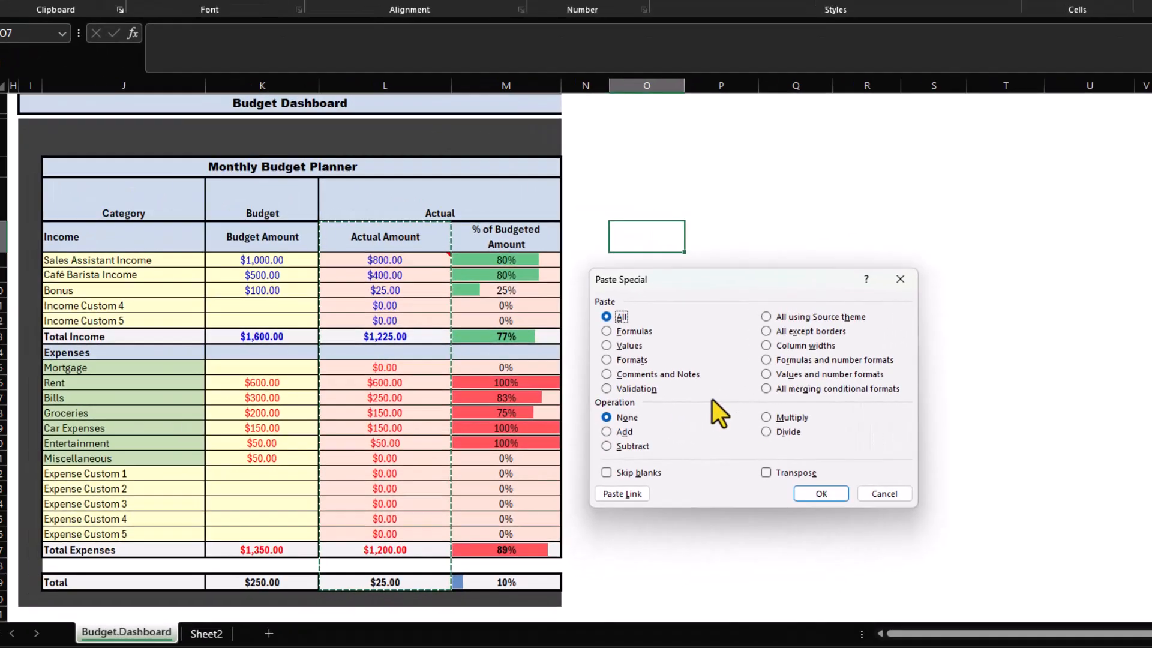
{"action": "key", "text": "Return"}
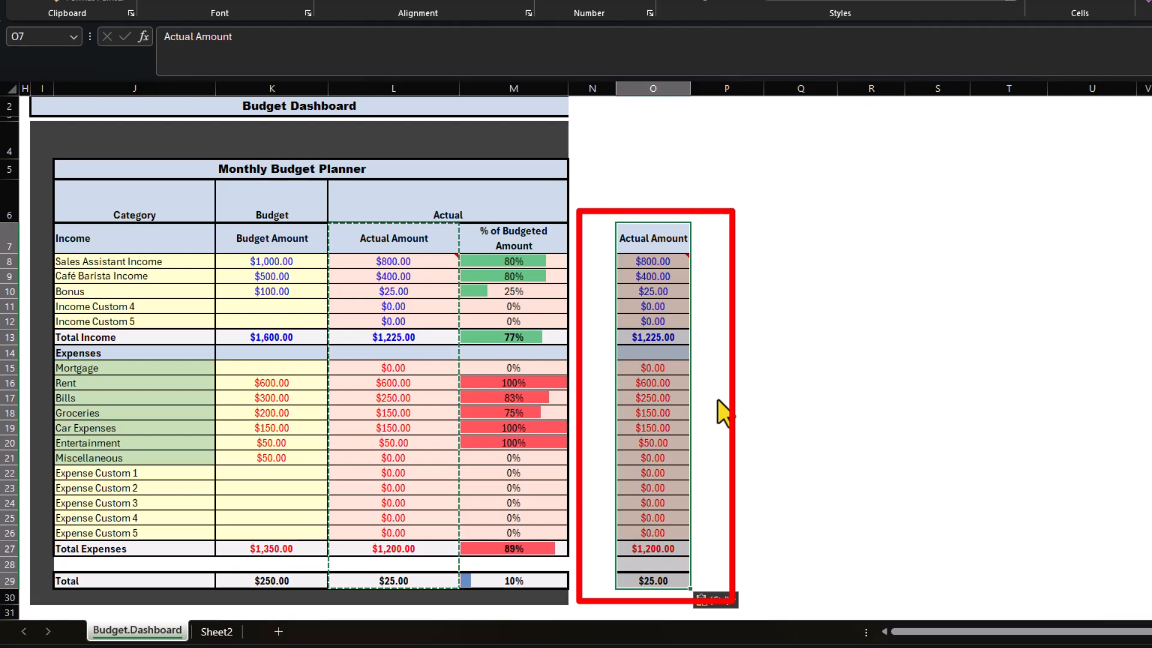
{"action": "key", "text": "ctrl+z"}
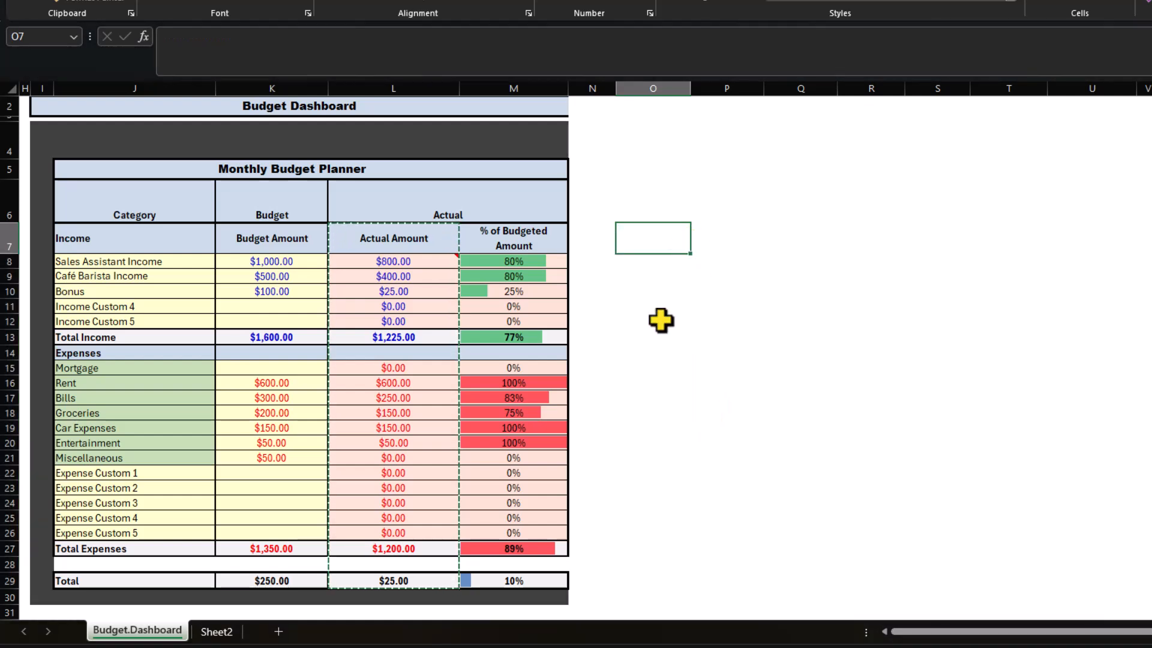
Step: Copy the Total Income cell L13 and paste only its formula into O13 with Paste Special Formulas
{"action": "left_click", "coordinate": [387, 339]}
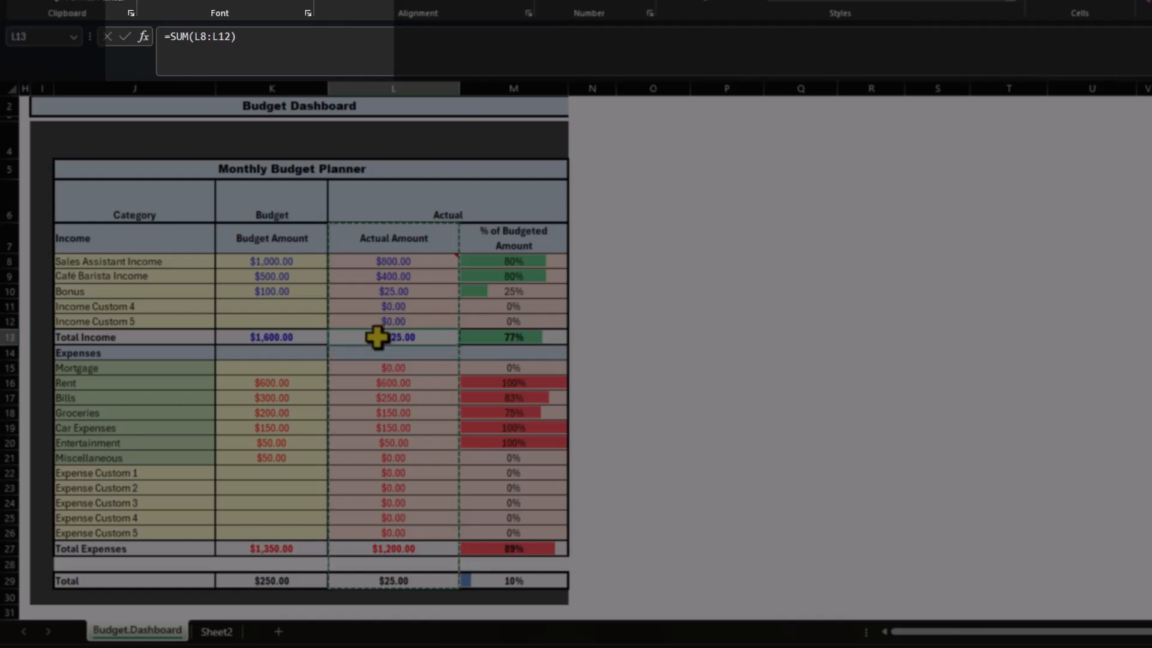
{"action": "key", "text": "Right"}
{"action": "key", "text": "Right"}
{"action": "key", "text": "Right"}
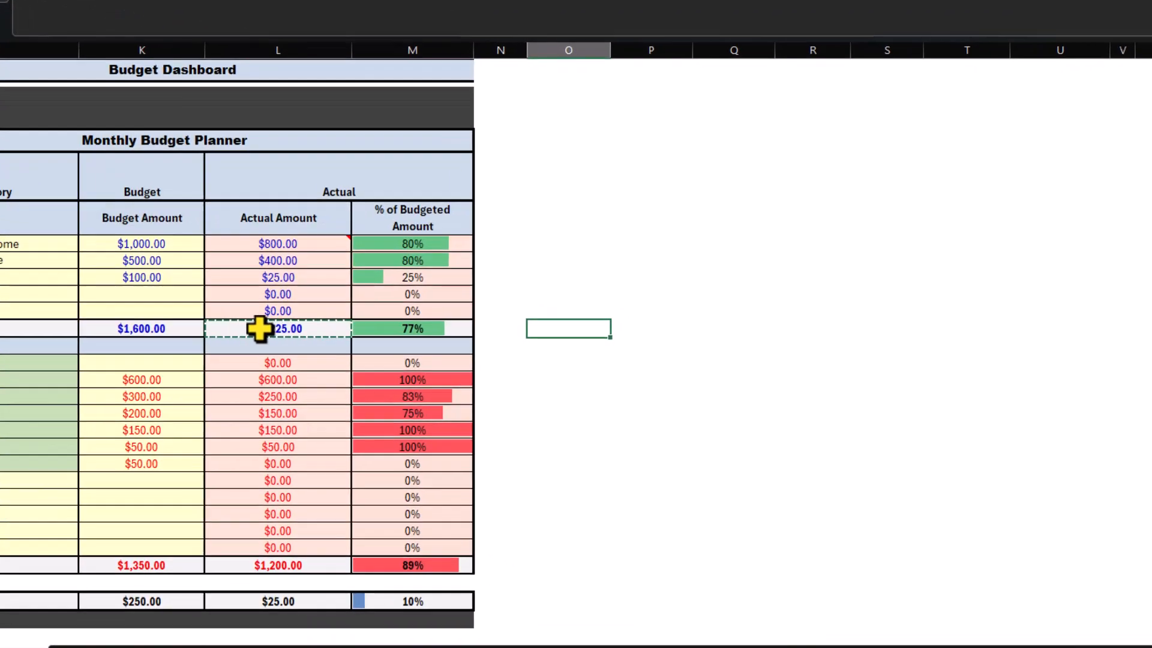
{"action": "key", "text": "alt+e"}
{"action": "key", "text": "s"}
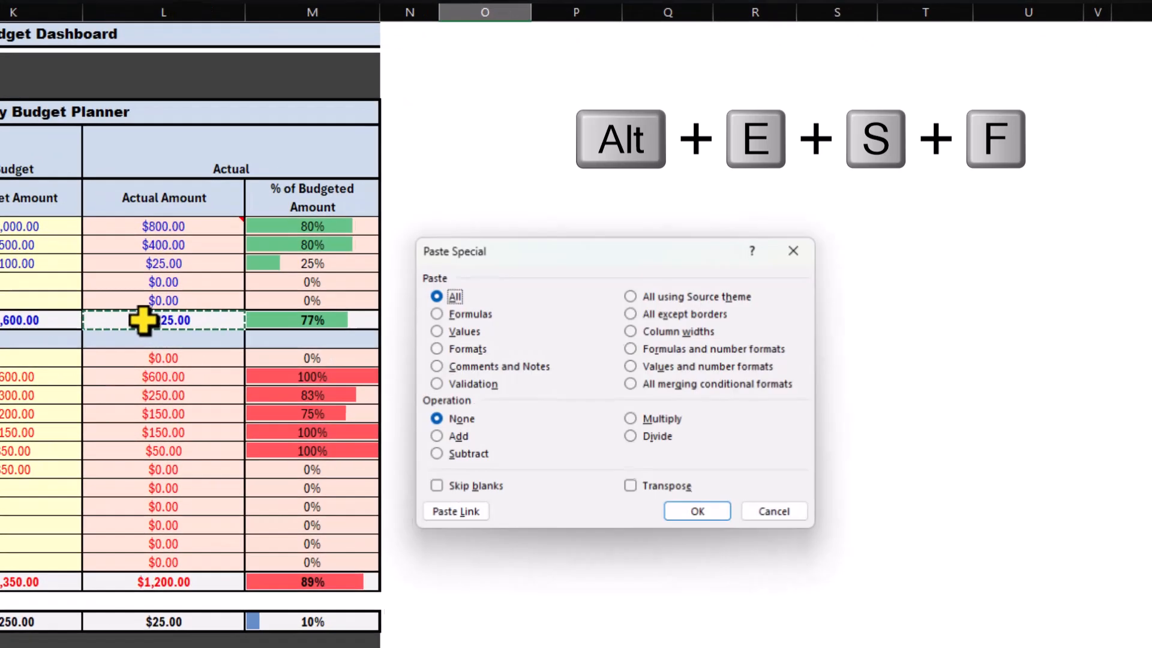
{"action": "key", "text": "f"}
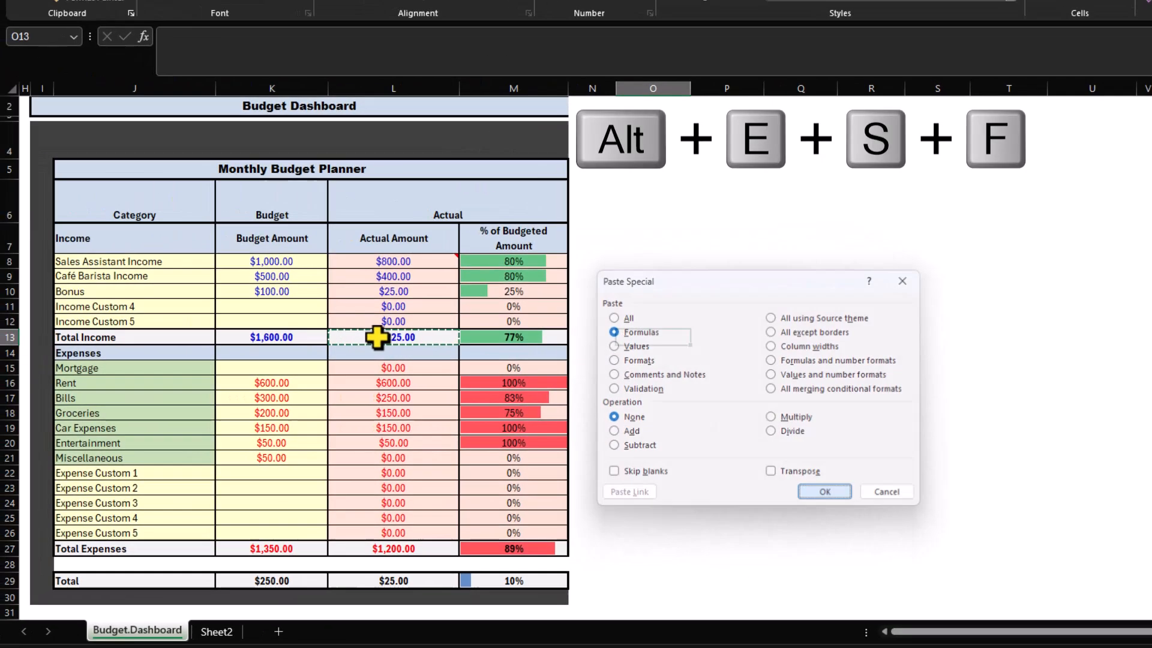
{"action": "key", "text": "Return"}
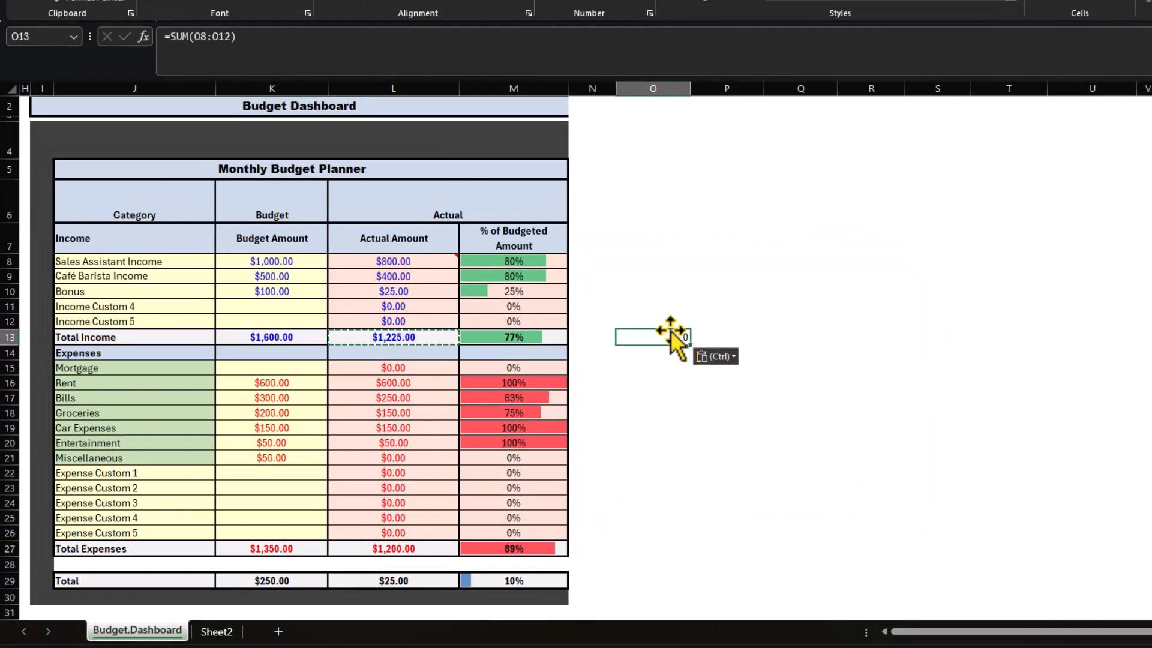
Step: Enter 4 in O9 and 5 in O10 to test the pasted SUM formula, then undo the test entries
{"action": "left_click", "coordinate": [646, 294]}
{"action": "key", "text": "Up"}
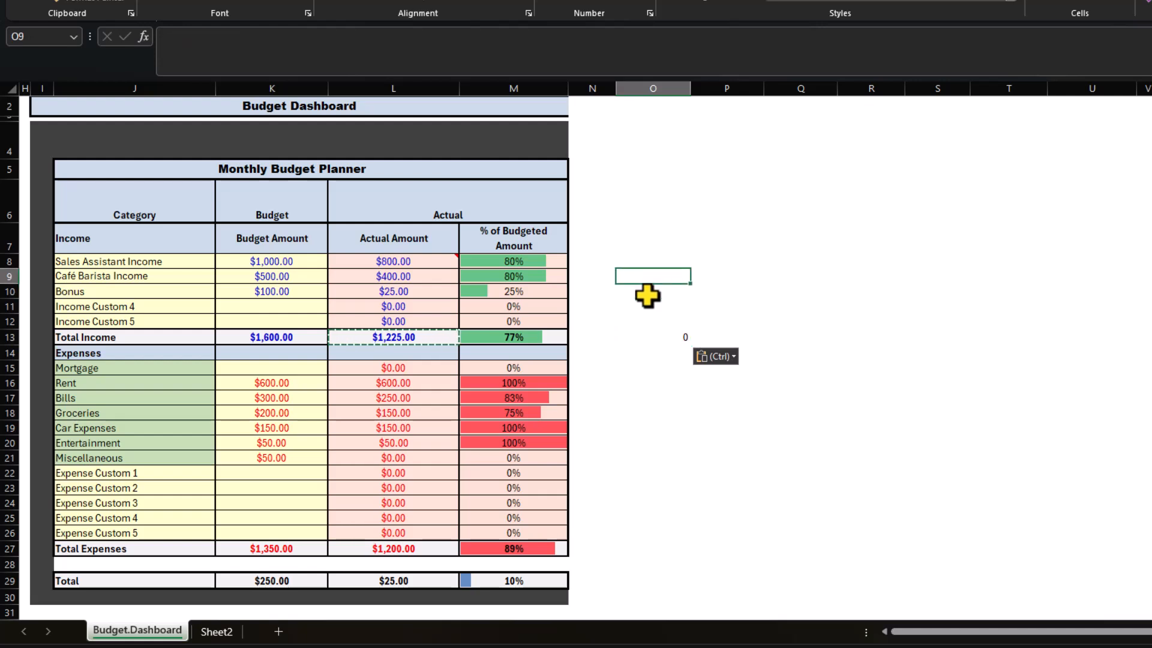
{"action": "type", "text": "4"}
{"action": "key", "text": "Return"}
{"action": "type", "text": "5"}
{"action": "key", "text": "Return"}
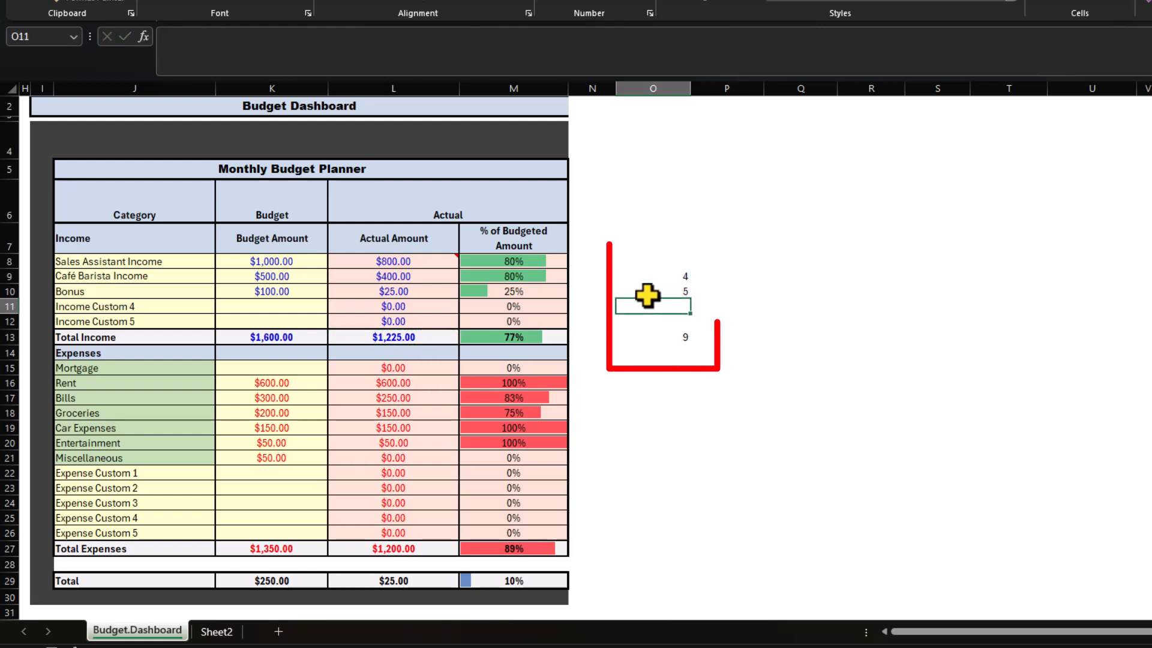
{"action": "key", "text": "Down"}
{"action": "key", "text": "Down"}
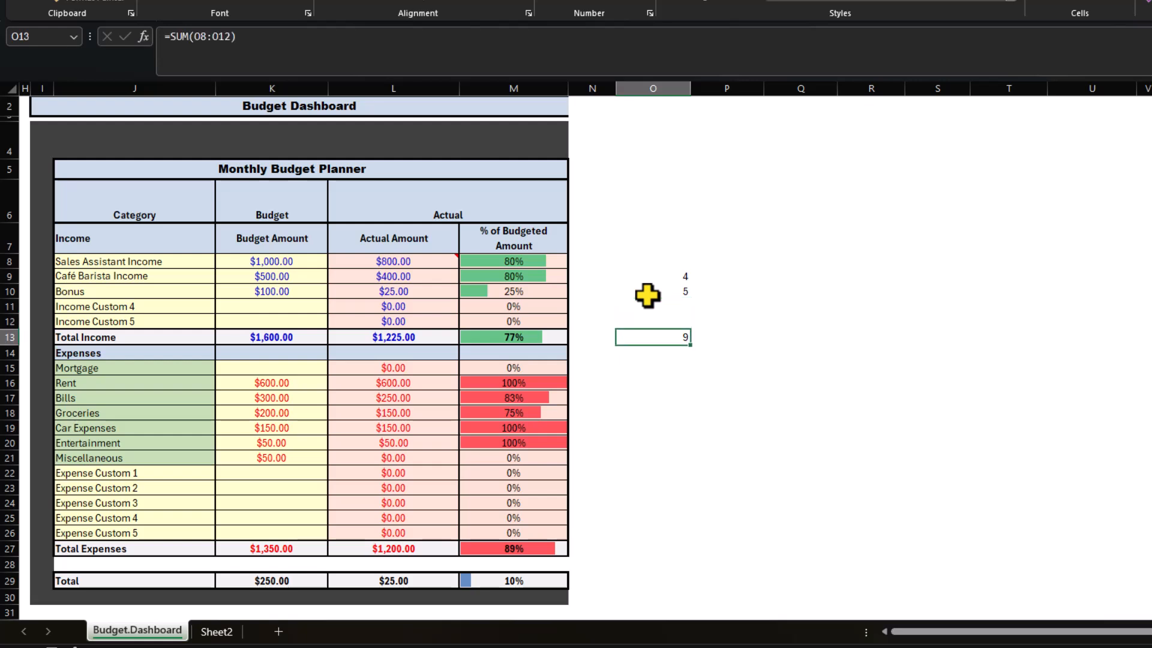
{"action": "key", "text": "Up"}
{"action": "key", "text": "Up"}
{"action": "key", "text": "Up"}
{"action": "key", "text": "Up"}
{"action": "key", "text": "Up"}
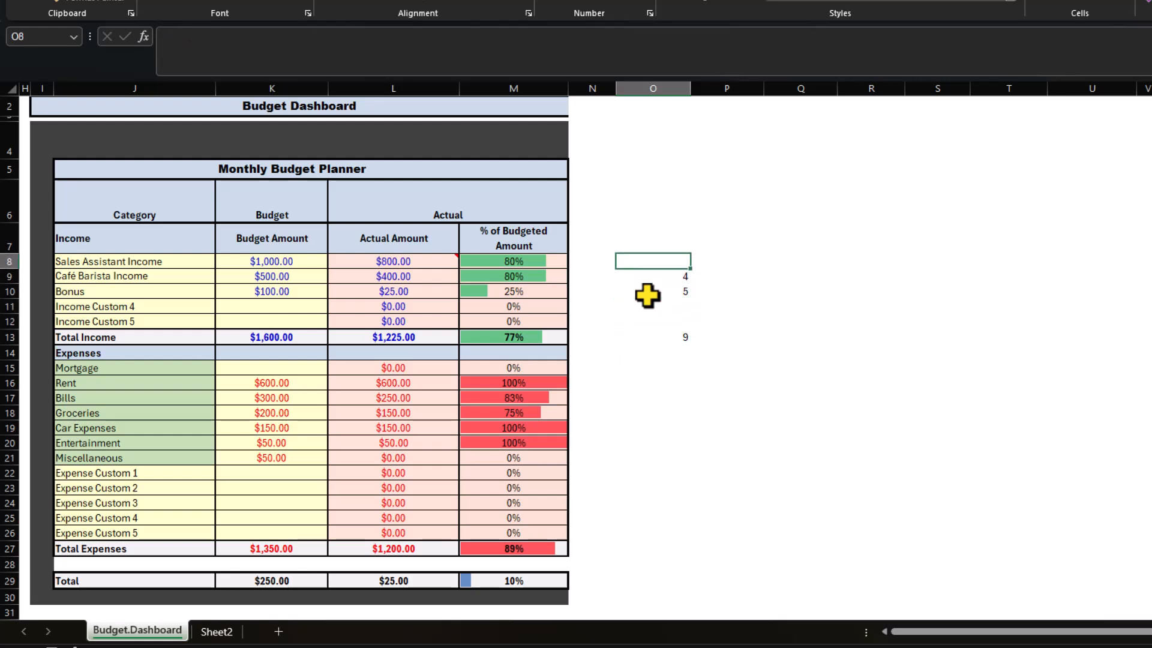
{"action": "key", "text": "ctrl+z"}
Step: Copy the Actual Amount range L7:L29, paste only its values into O7, then undo the paste
{"action": "mouse_move", "coordinate": [389, 236]}
{"action": "left_mouse_down"}
{"action": "mouse_move", "coordinate": [423, 558]}
{"action": "mouse_move", "coordinate": [412, 579]}
{"action": "left_mouse_up"}
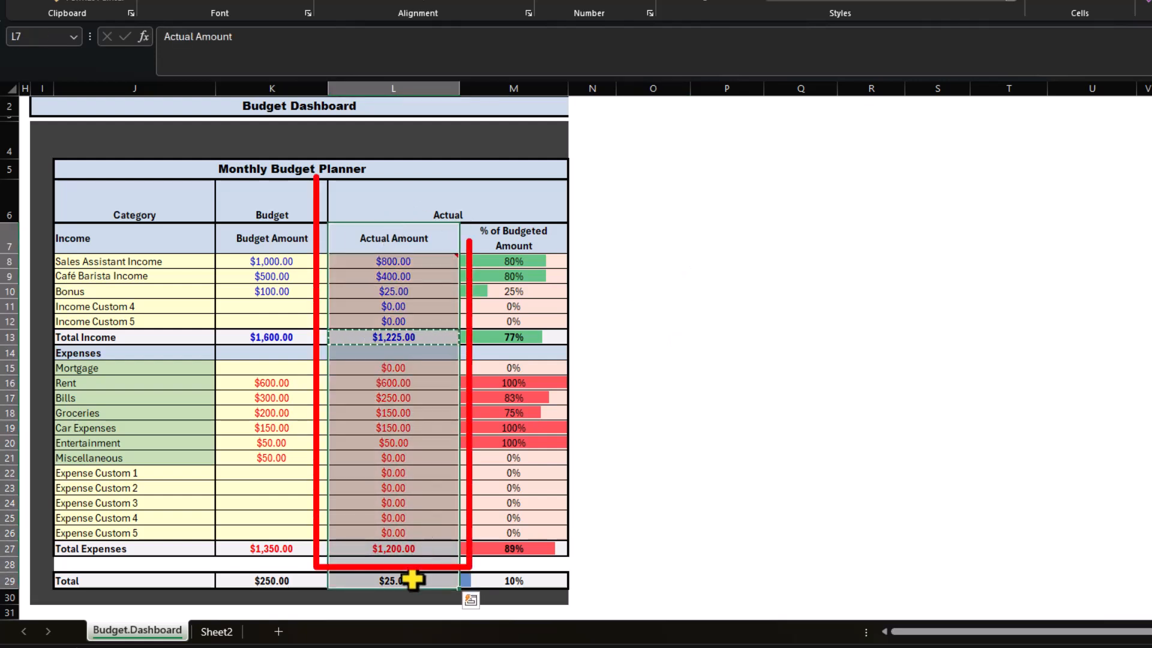
{"action": "key", "text": "ctrl+c"}
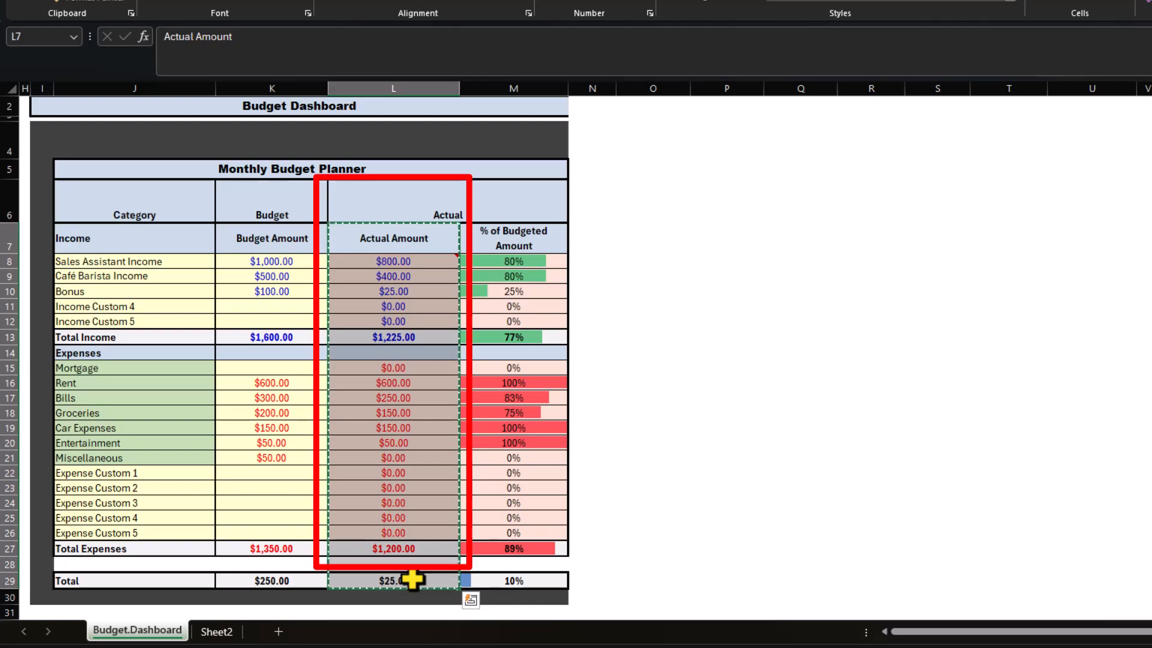
{"action": "key", "text": "Right"}
{"action": "key", "text": "Right"}
{"action": "key", "text": "Right"}
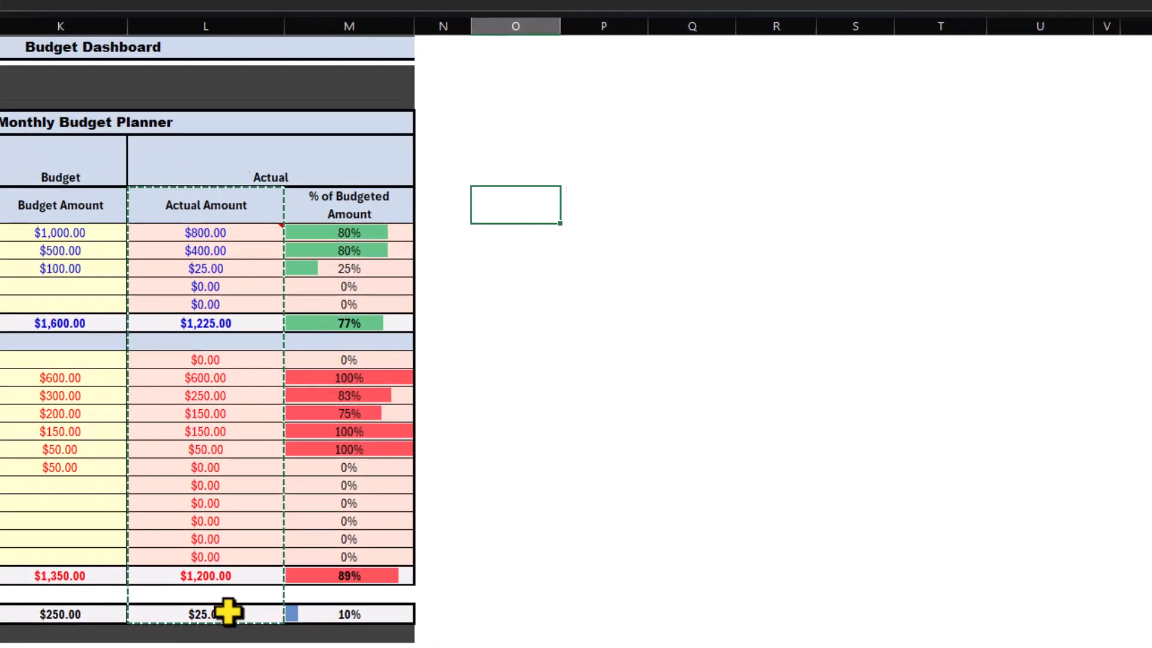
{"action": "key", "text": "ctrl+alt+v"}
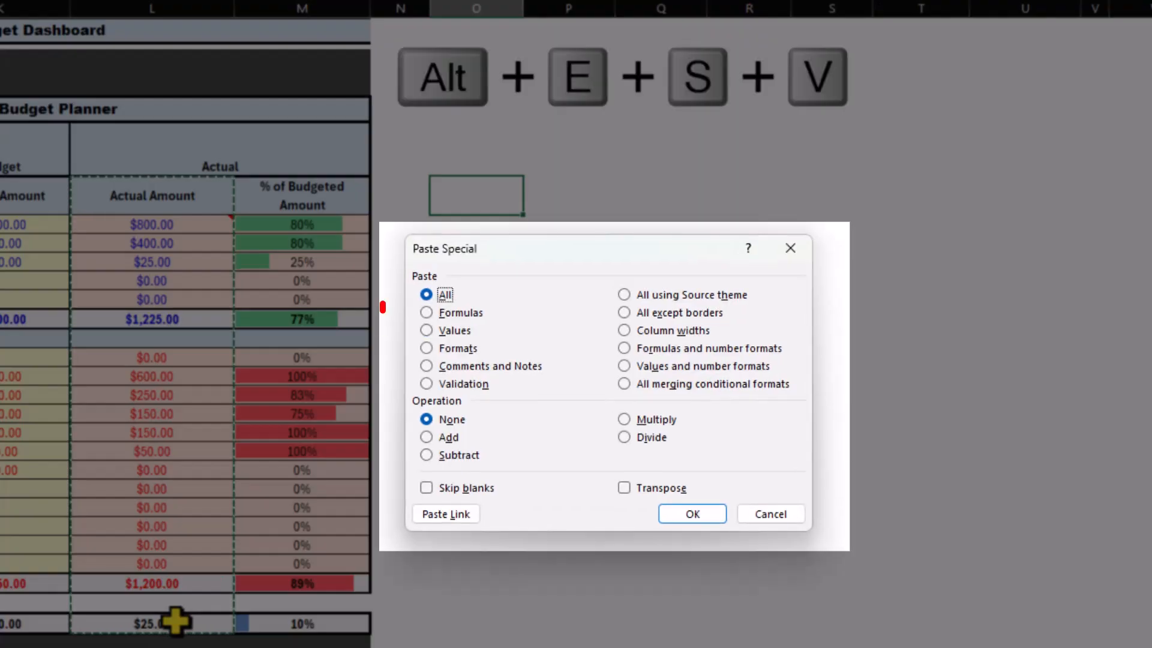
{"action": "key", "text": "v"}
{"action": "key", "text": "Return"}
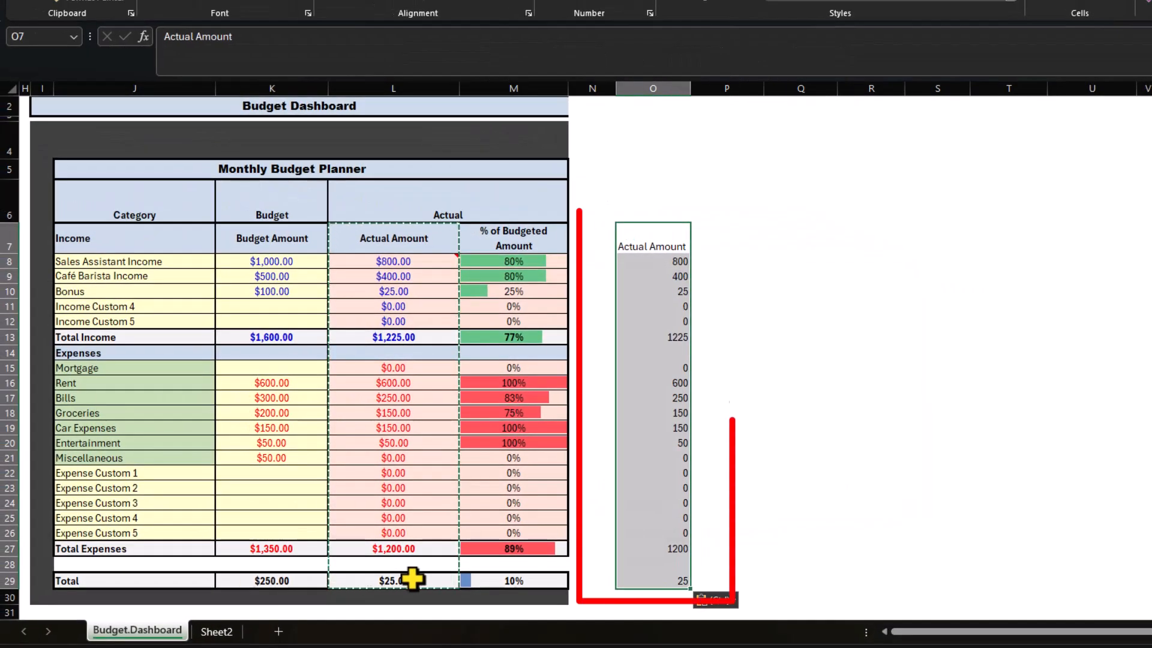
{"action": "left_click", "coordinate": [678, 337]}
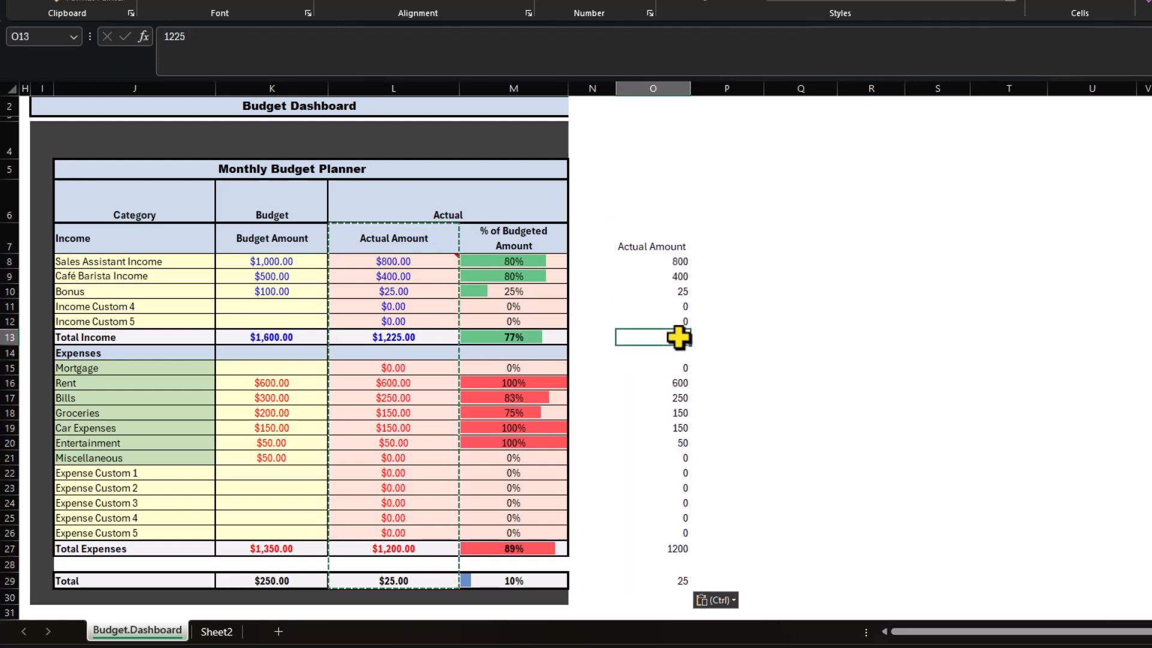
{"action": "key", "text": "ctrl+z"}
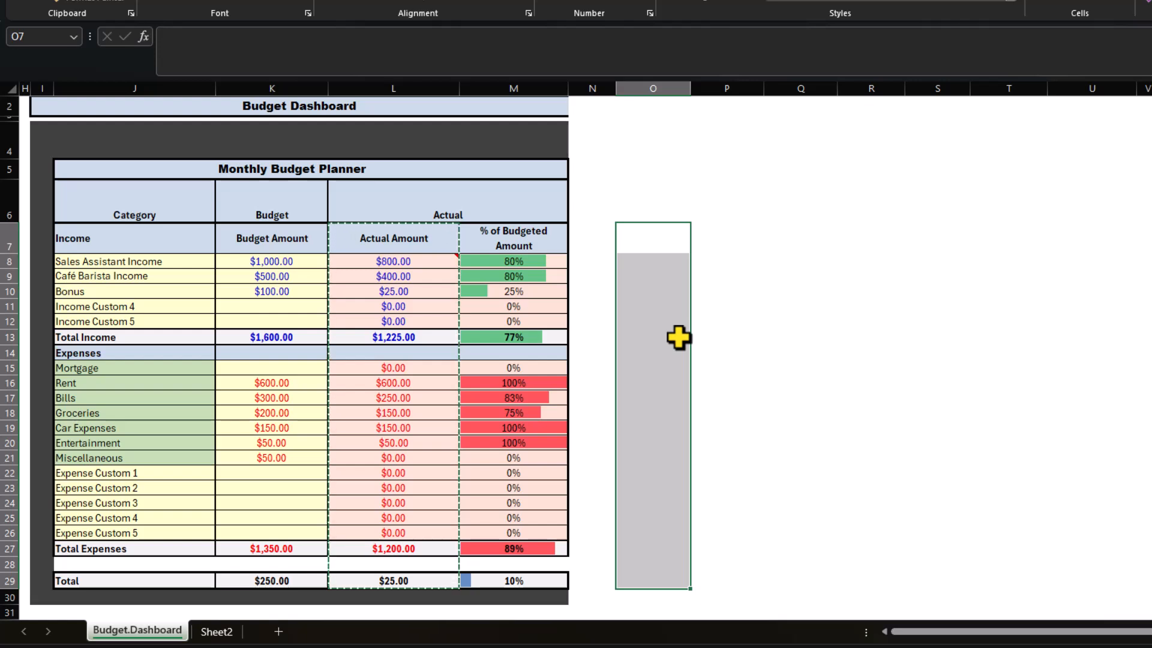
Step: Paste only the formats of the copied range into O7 with Paste Special Formats, then undo it
{"action": "key", "text": "Right"}
{"action": "key", "text": "Left"}
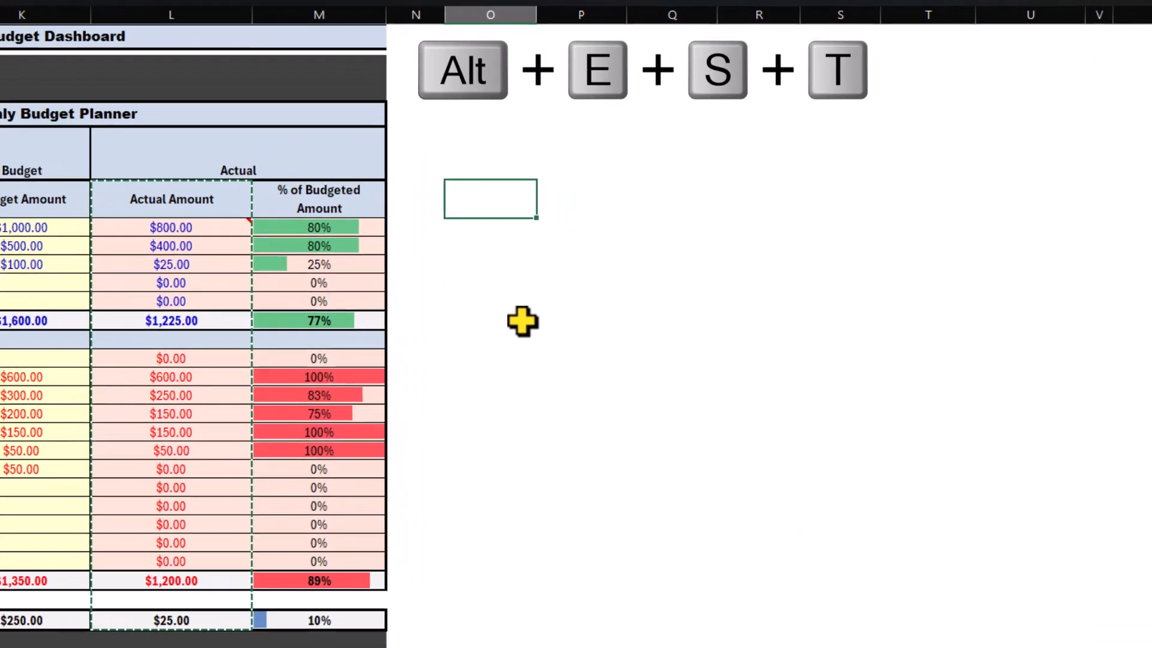
{"action": "key", "text": "alt+e"}
{"action": "key", "text": "s"}
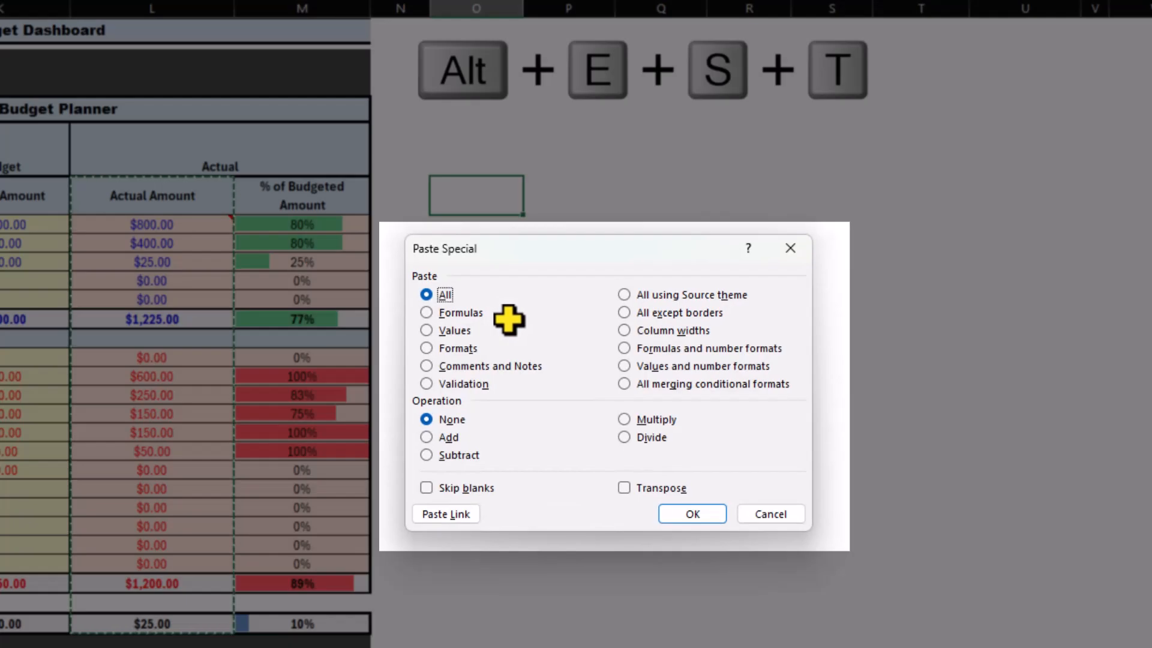
{"action": "key", "text": "t"}
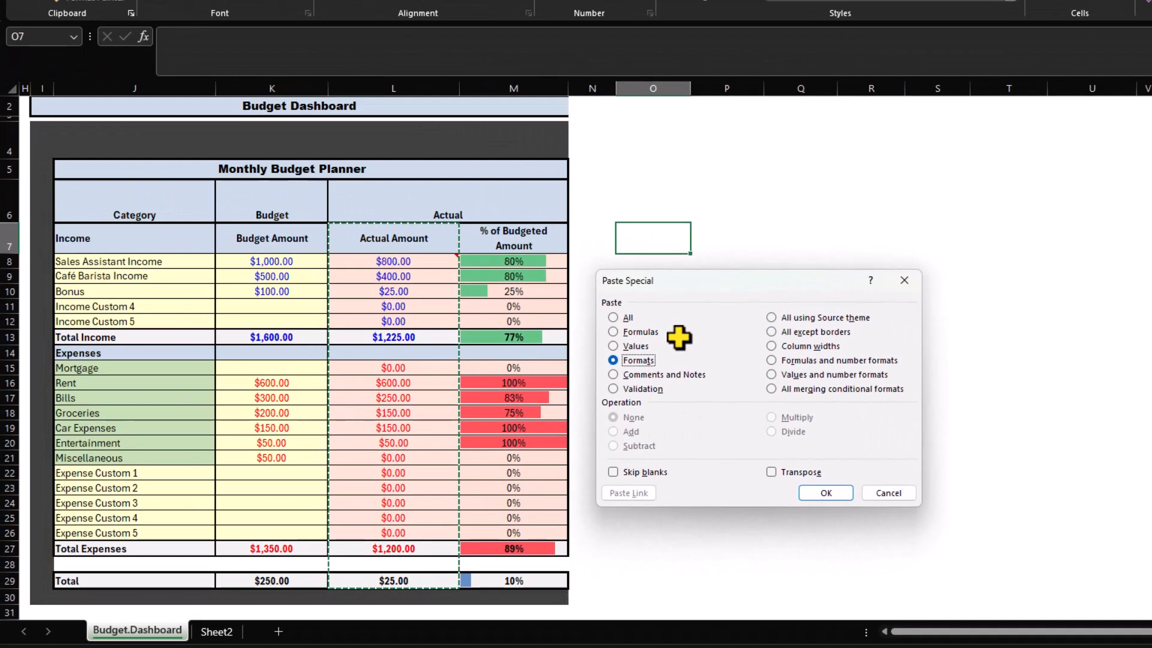
{"action": "key", "text": "Return"}
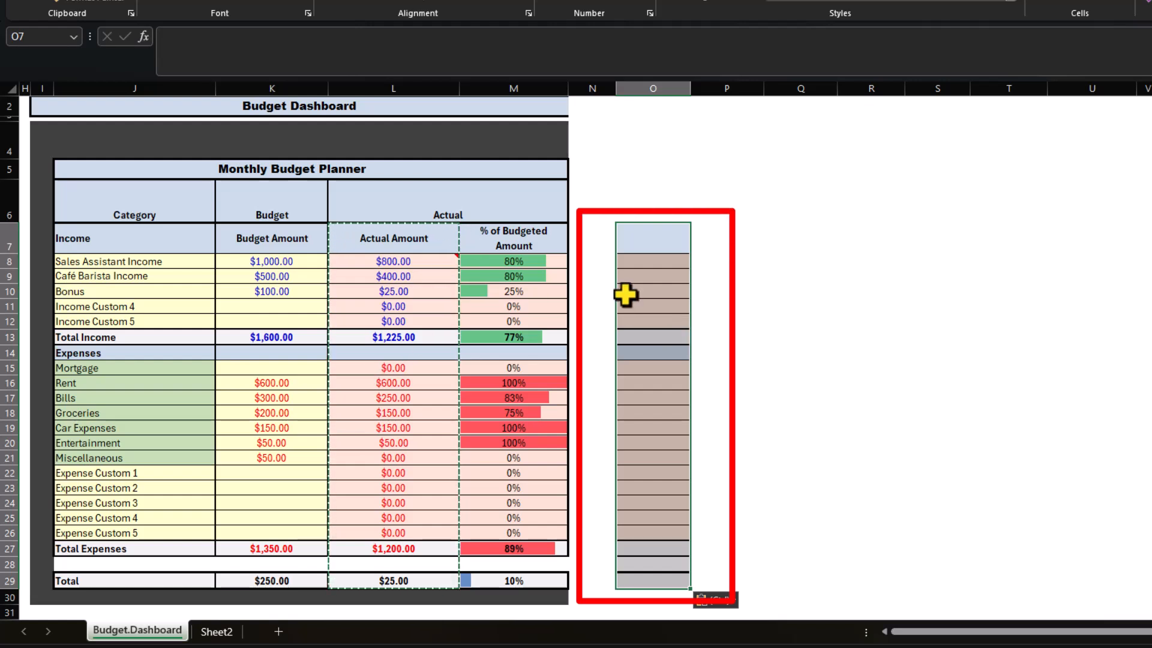
{"action": "key", "text": "ctrl+z"}
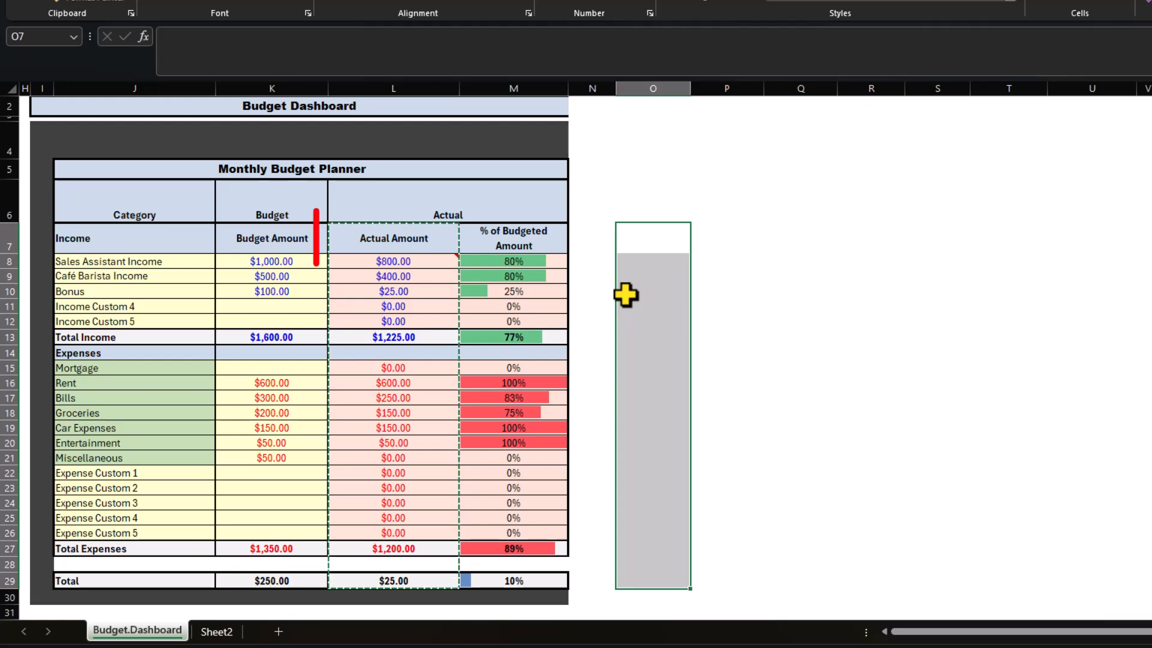
Step: Paste only the comments and notes of the copied range into O7, then undo the paste
{"action": "left_click", "coordinate": [386, 261]}
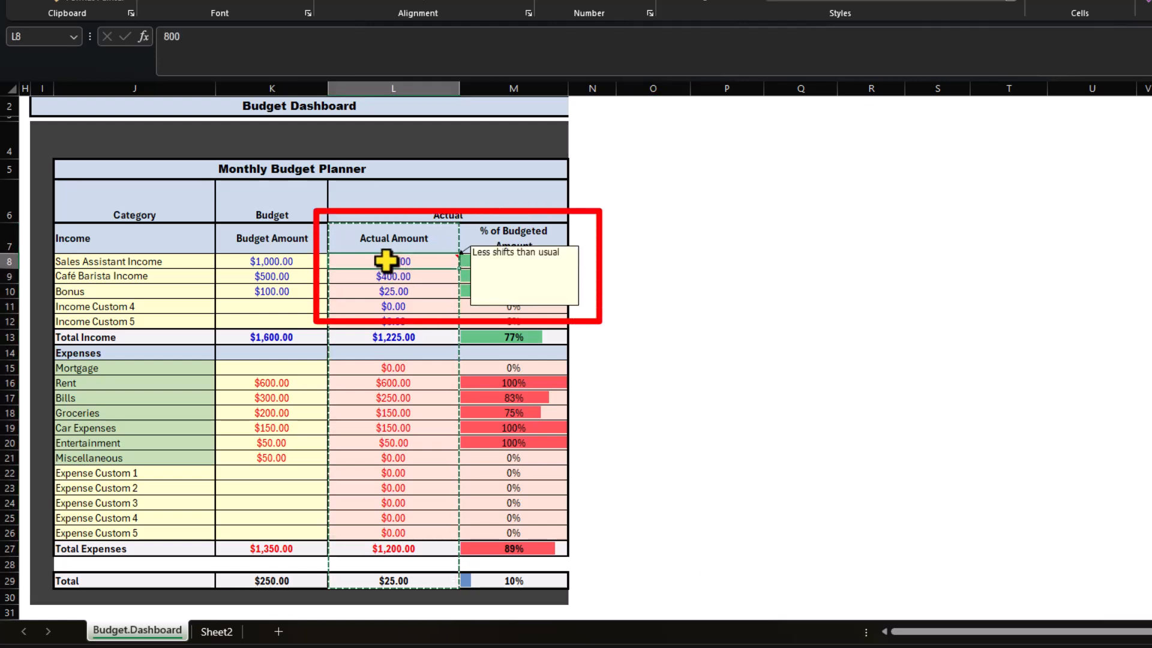
{"action": "key", "text": "Right"}
{"action": "key", "text": "Right"}
{"action": "key", "text": "Right"}
{"action": "left_click", "coordinate": [673, 239]}
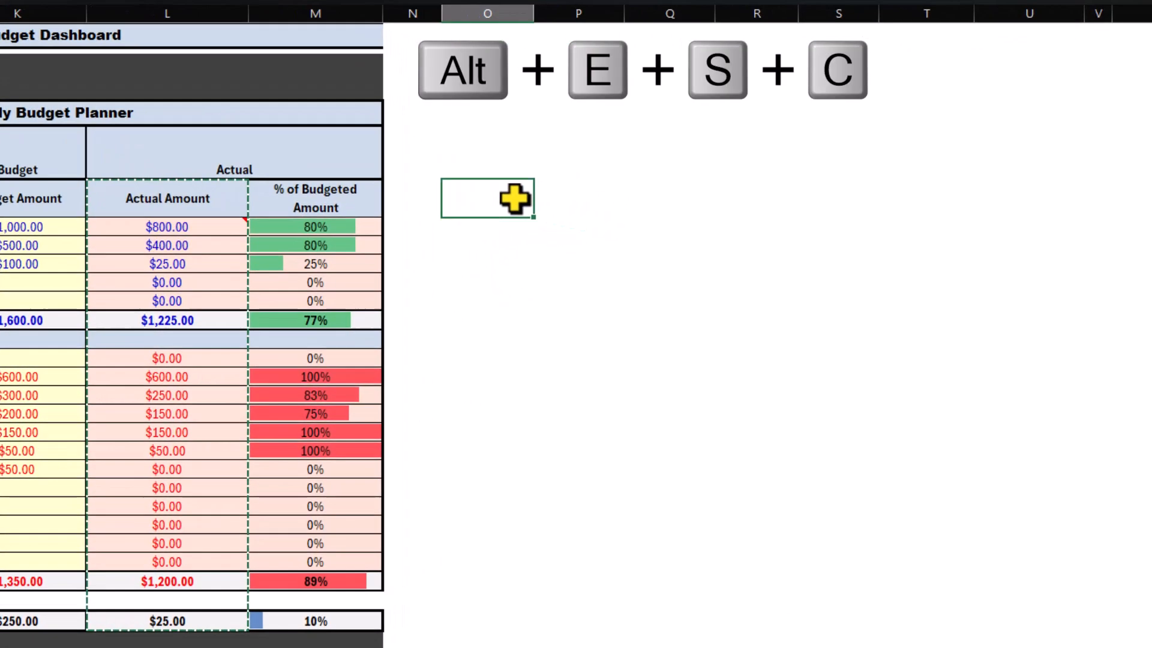
{"action": "key", "text": "alt+e"}
{"action": "key", "text": "s"}
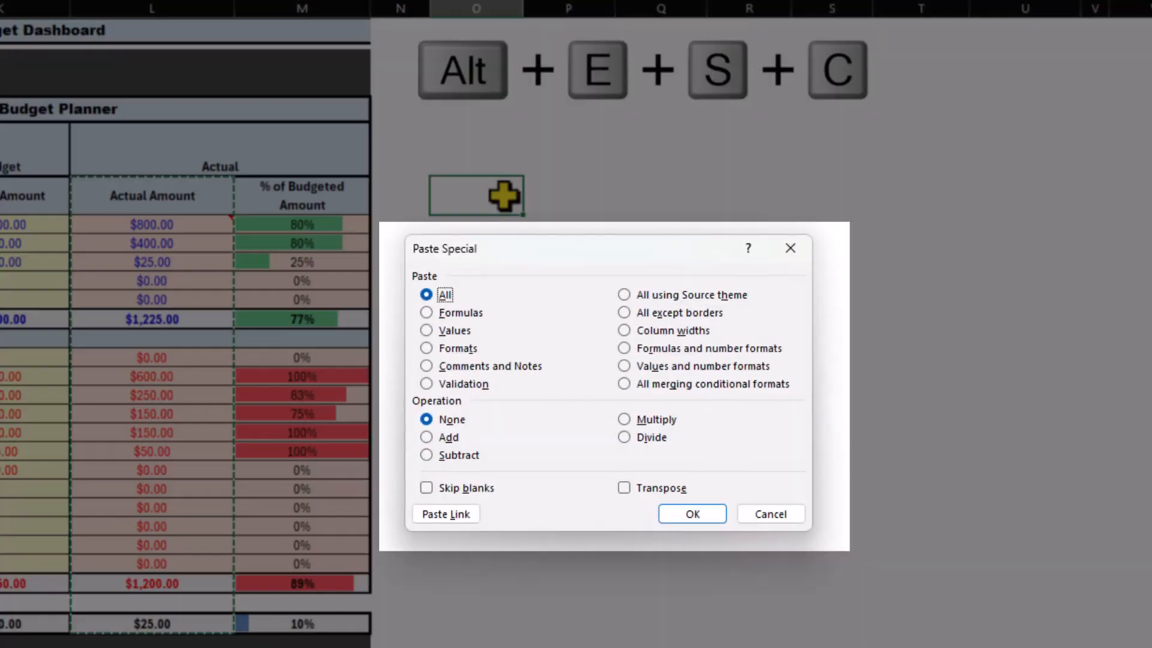
{"action": "key", "text": "c"}
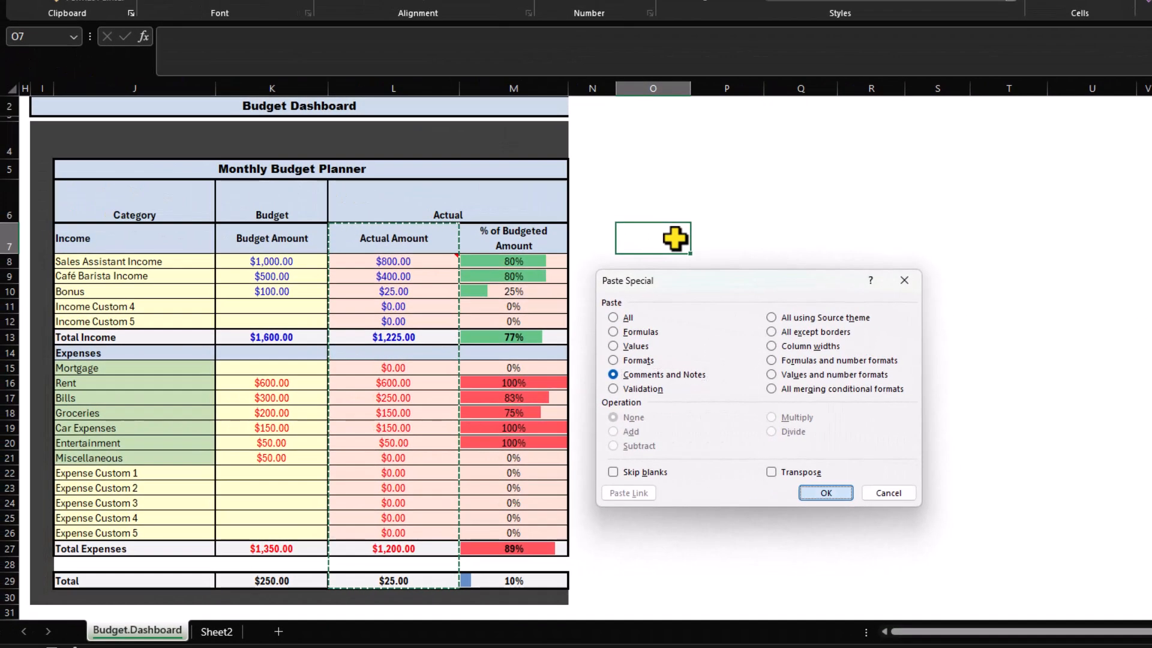
{"action": "key", "text": "Return"}
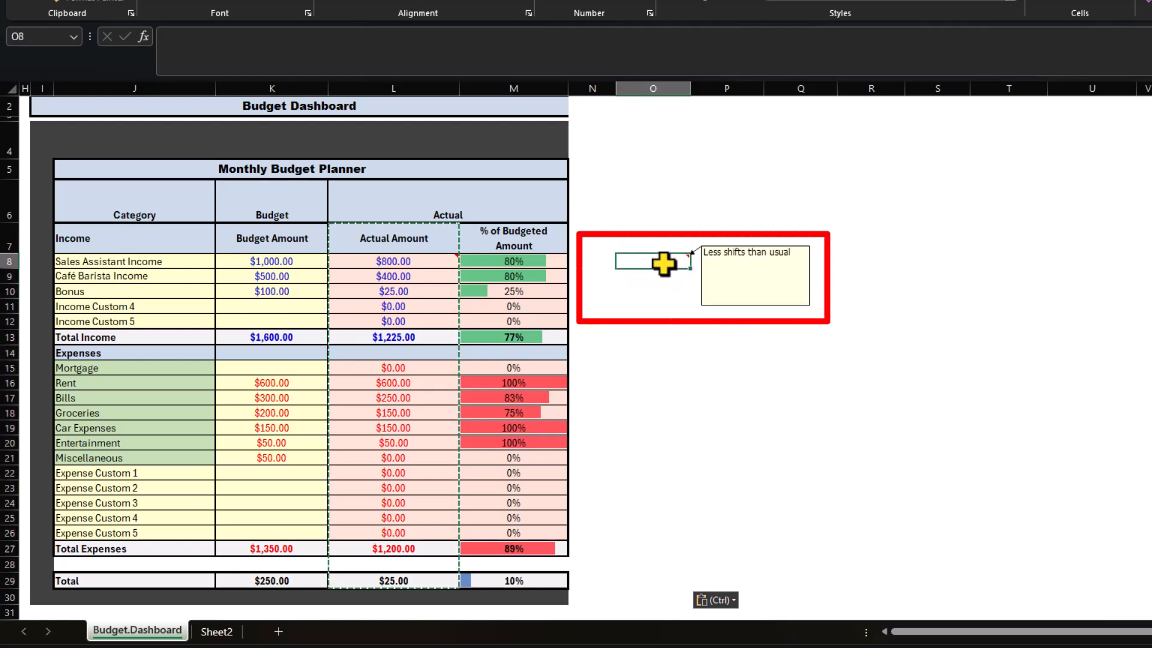
{"action": "key", "text": "ctrl+z"}
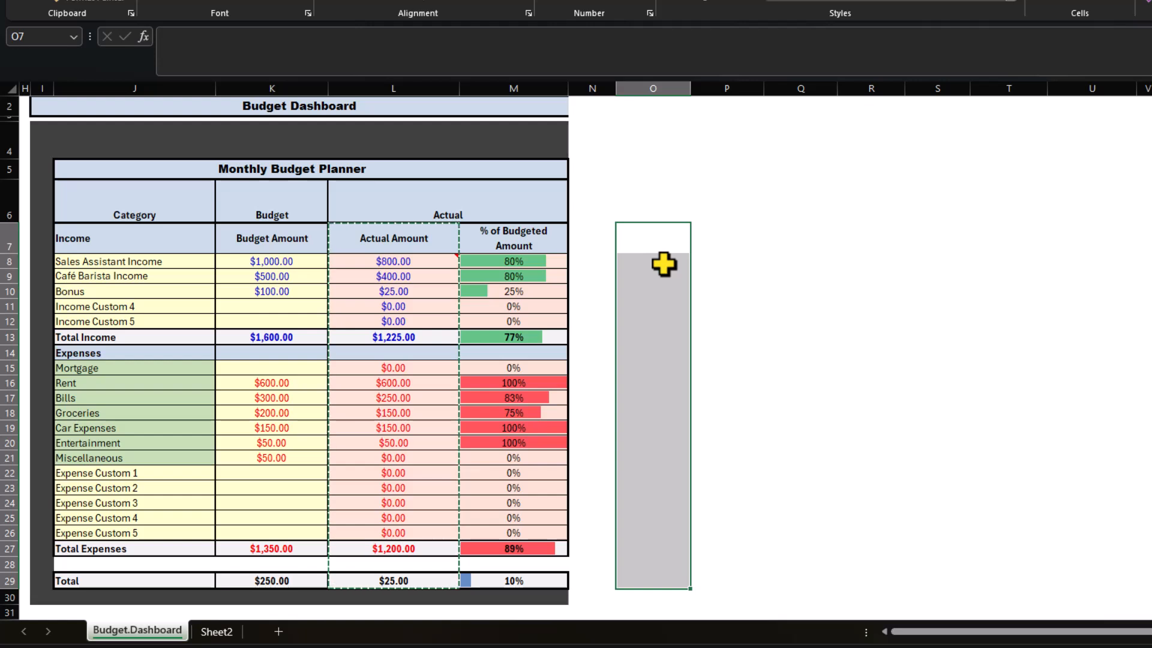
Step: Copy the Budget Amount range K7:K29, paste only its validation into O7, check the input message in O8, then undo the paste
{"action": "left_click", "coordinate": [252, 264]}
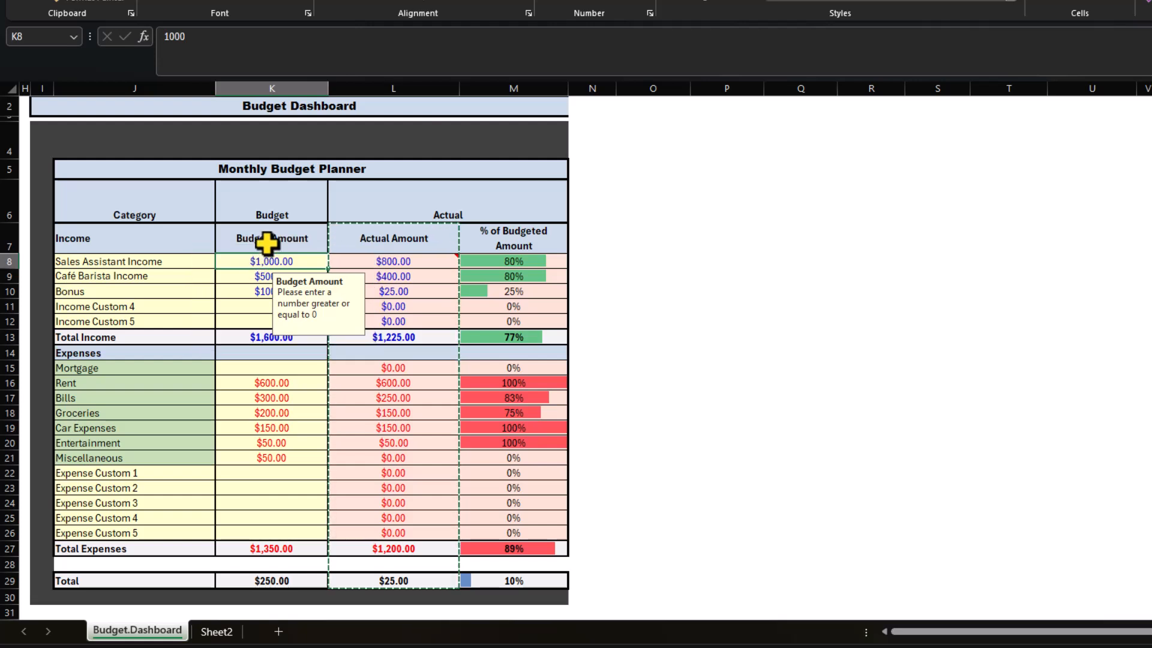
{"action": "left_click_drag", "start_coordinate": [268, 239], "coordinate": [258, 577]}
{"action": "key", "text": "ctrl+c"}
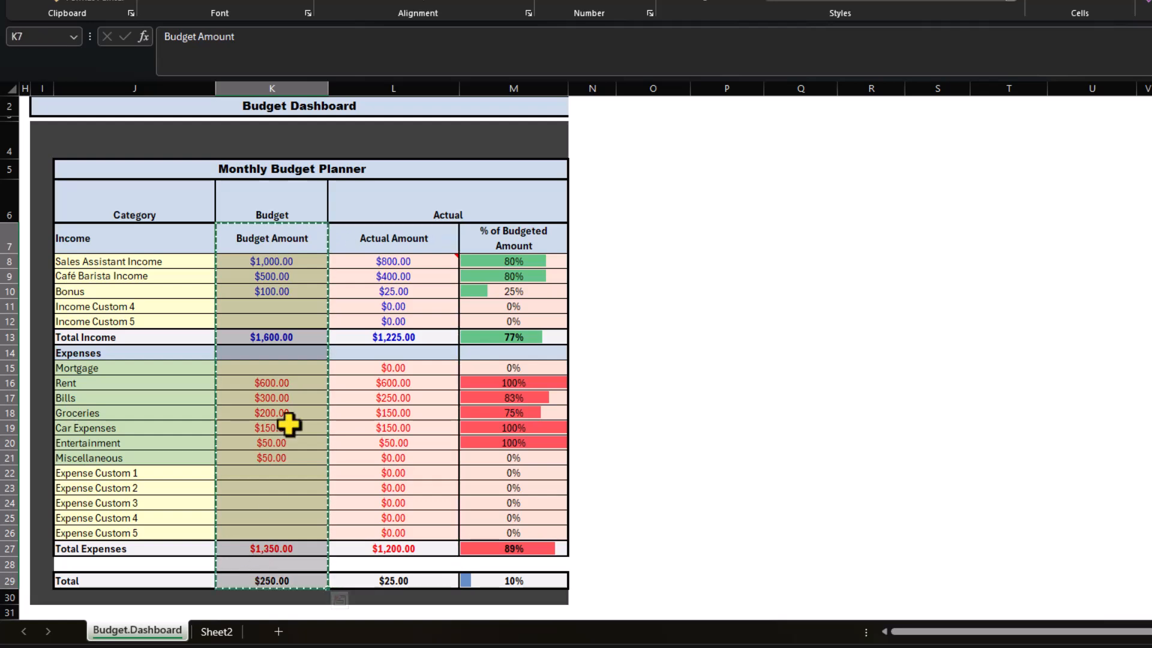
{"action": "key", "text": "Right"}
{"action": "key", "text": "Right"}
{"action": "key", "text": "Right"}
{"action": "key", "text": "Right"}
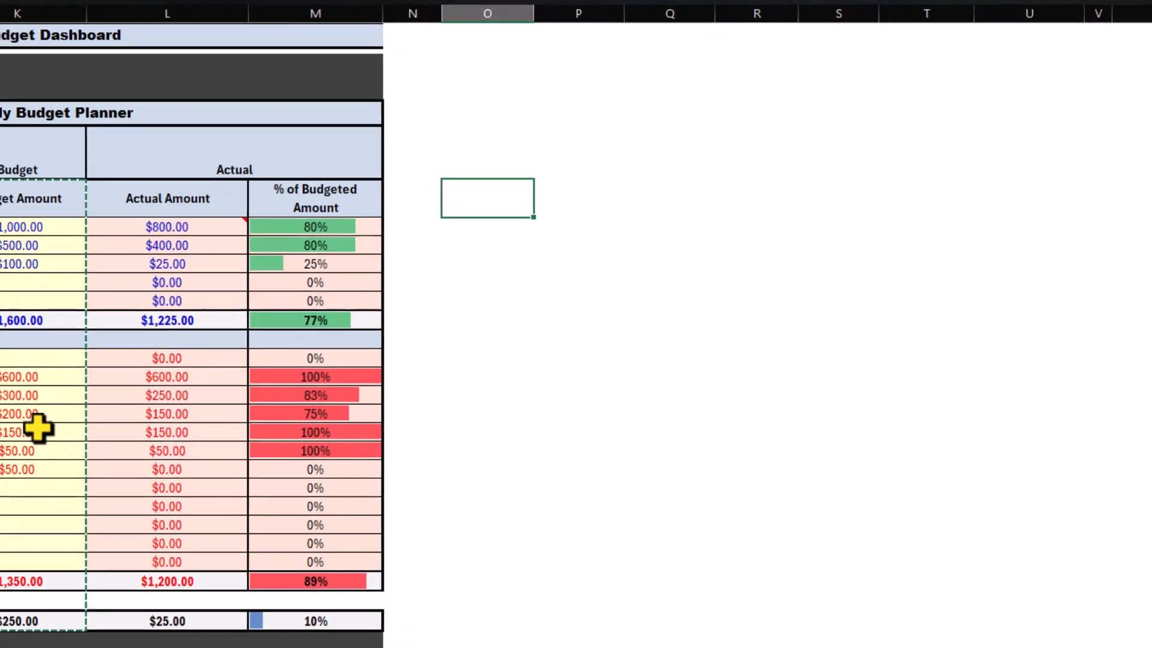
{"action": "key", "text": "ctrl+alt+v"}
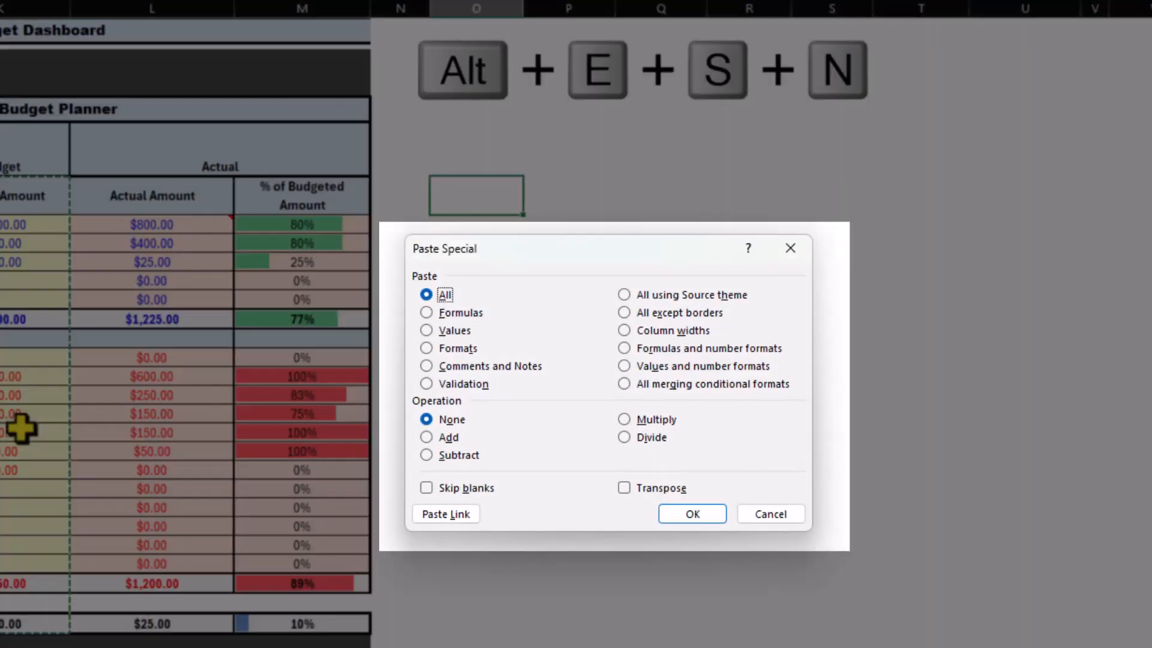
{"action": "key", "text": "n"}
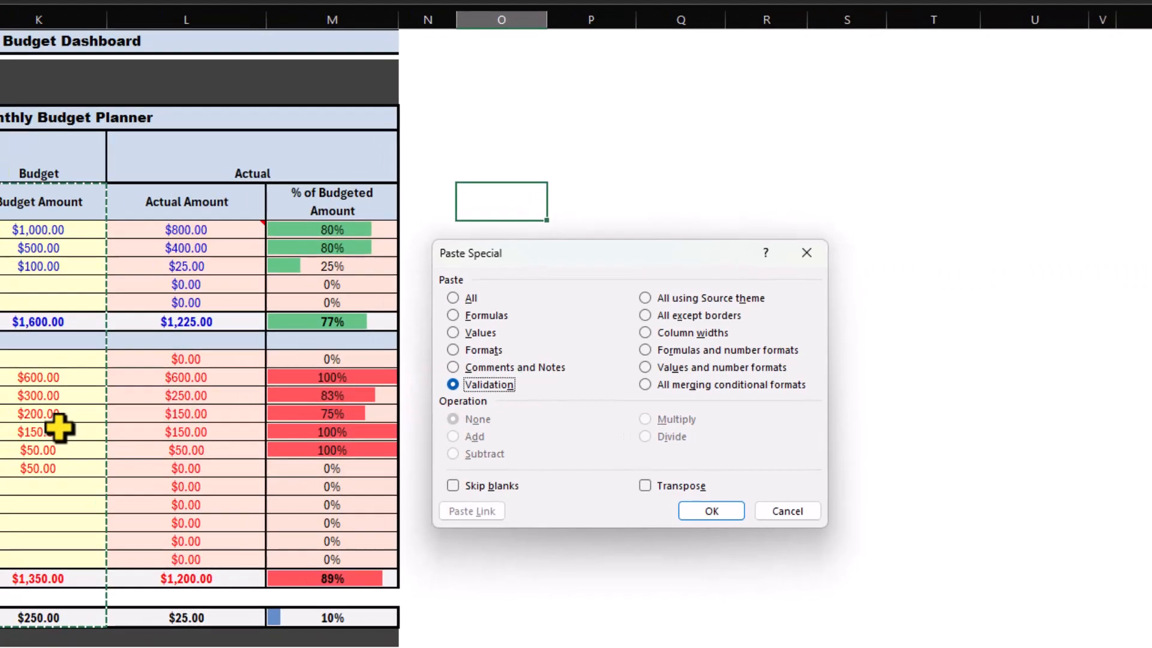
{"action": "key", "text": "Return"}
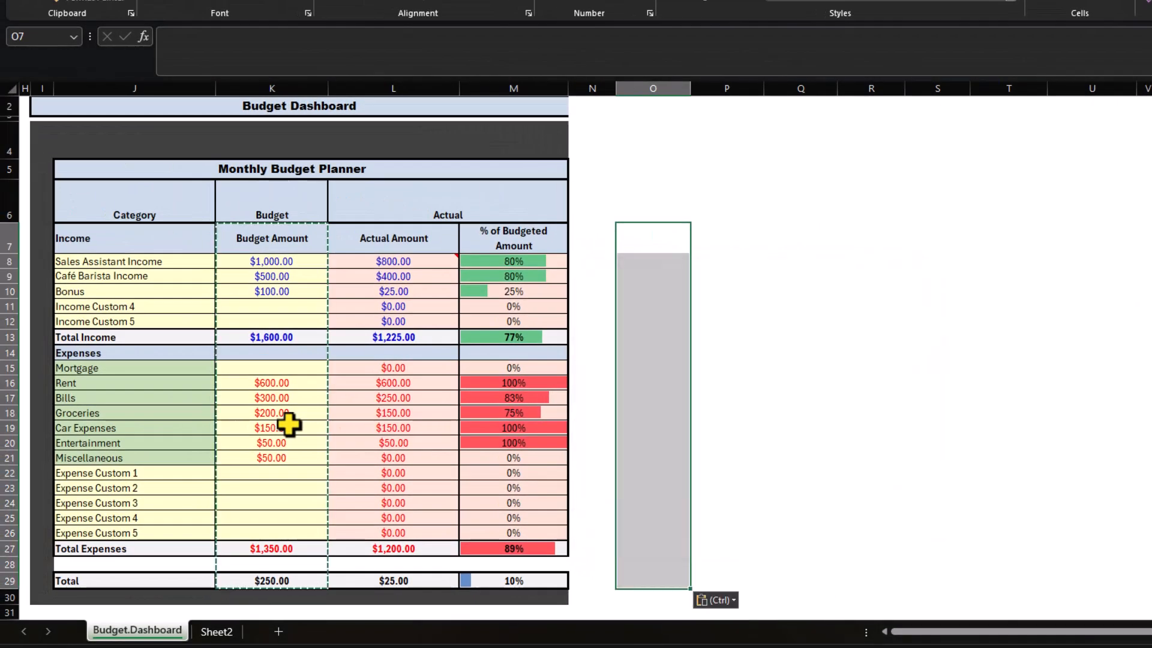
{"action": "left_click", "coordinate": [649, 264]}
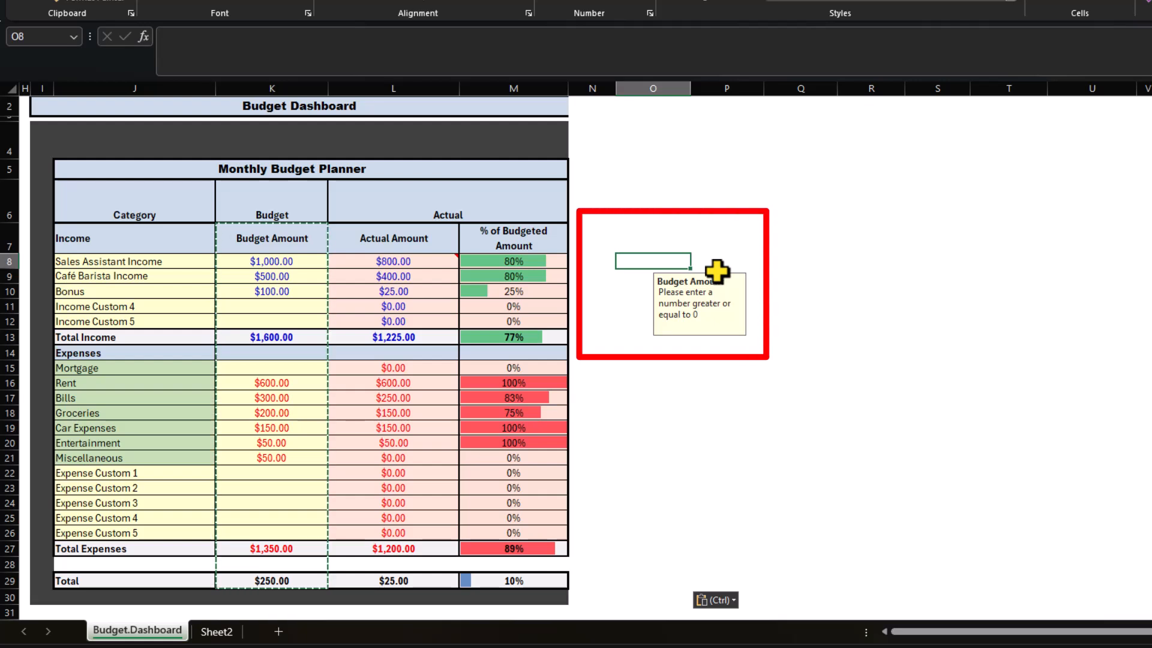
{"action": "key", "text": "ctrl+z"}
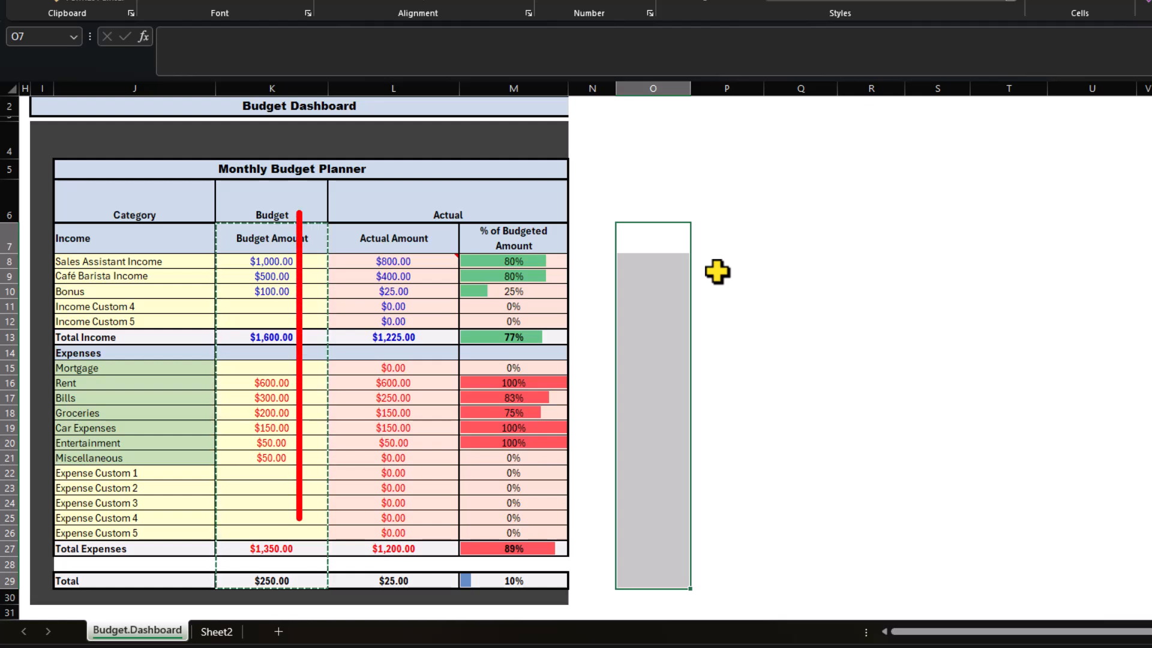
Step: Copy the Actual Amount range L7:L29, paste it into O7 with Paste Special All using Source theme, then undo the paste
{"action": "left_click_drag", "start_coordinate": [375, 240], "coordinate": [428, 575]}
{"action": "key", "text": "ctrl+c"}
{"action": "key", "text": "Right"}
{"action": "key", "text": "Right"}
{"action": "key", "text": "Right"}
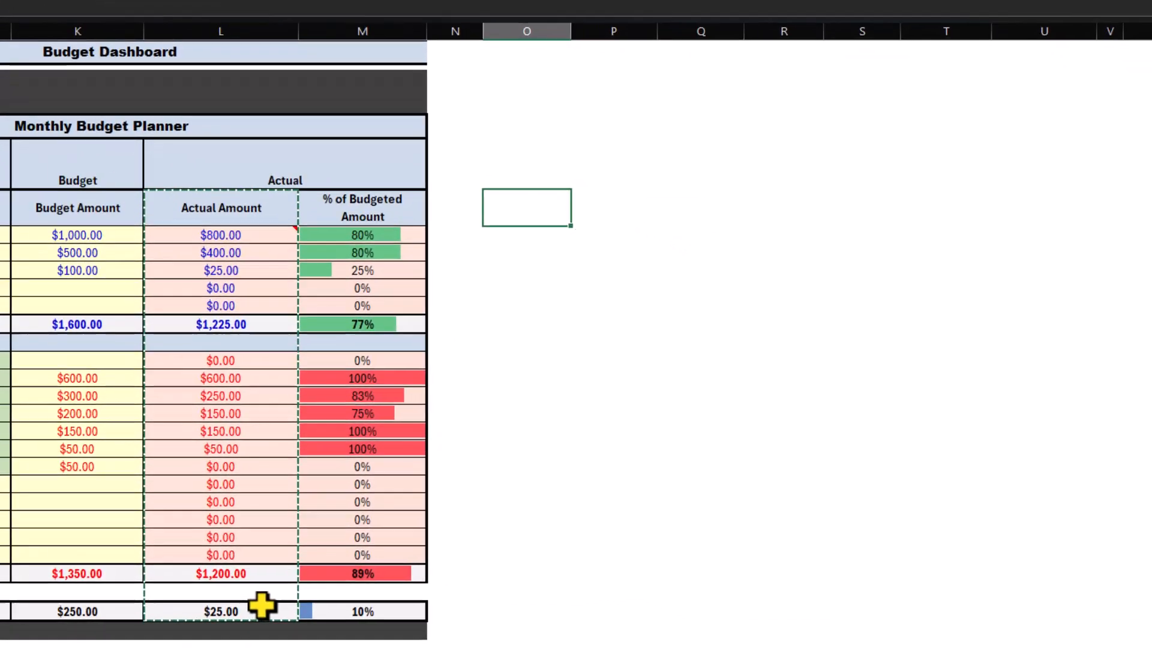
{"action": "key", "text": "alt+e"}
{"action": "key", "text": "s"}
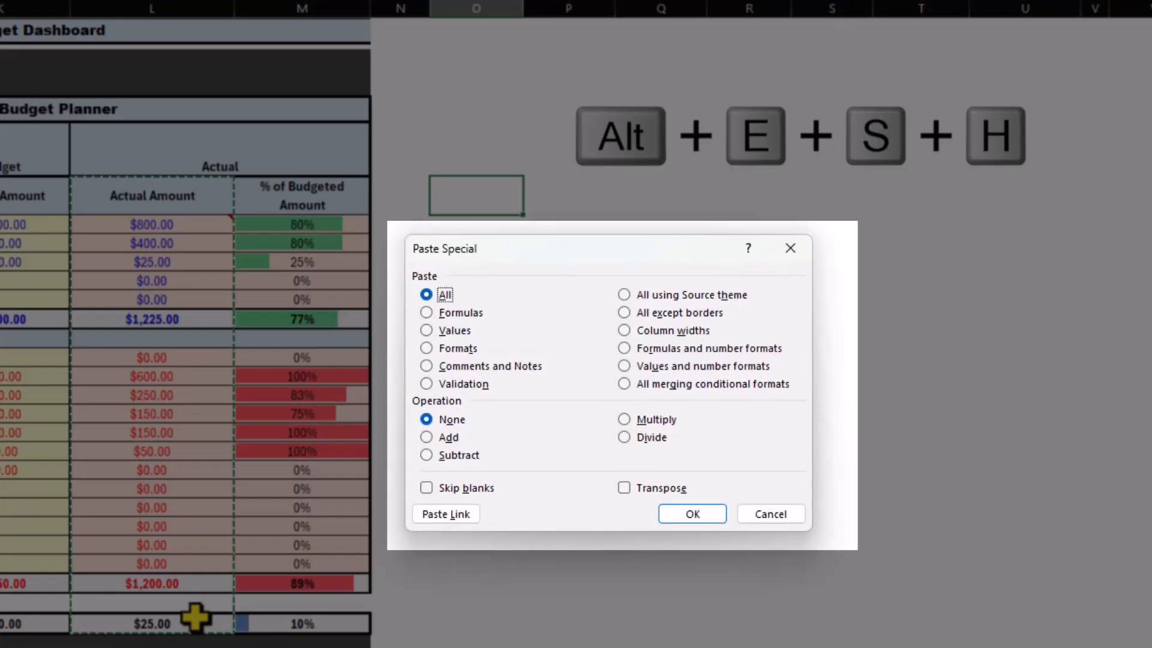
{"action": "key", "text": "h"}
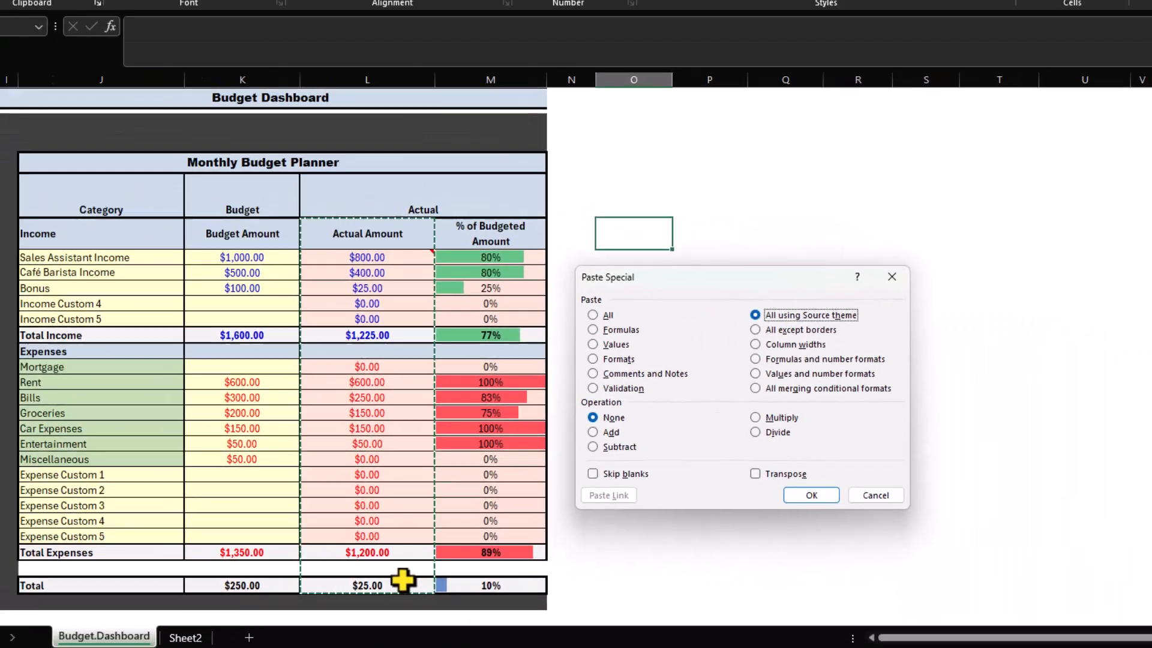
{"action": "key", "text": "Return"}
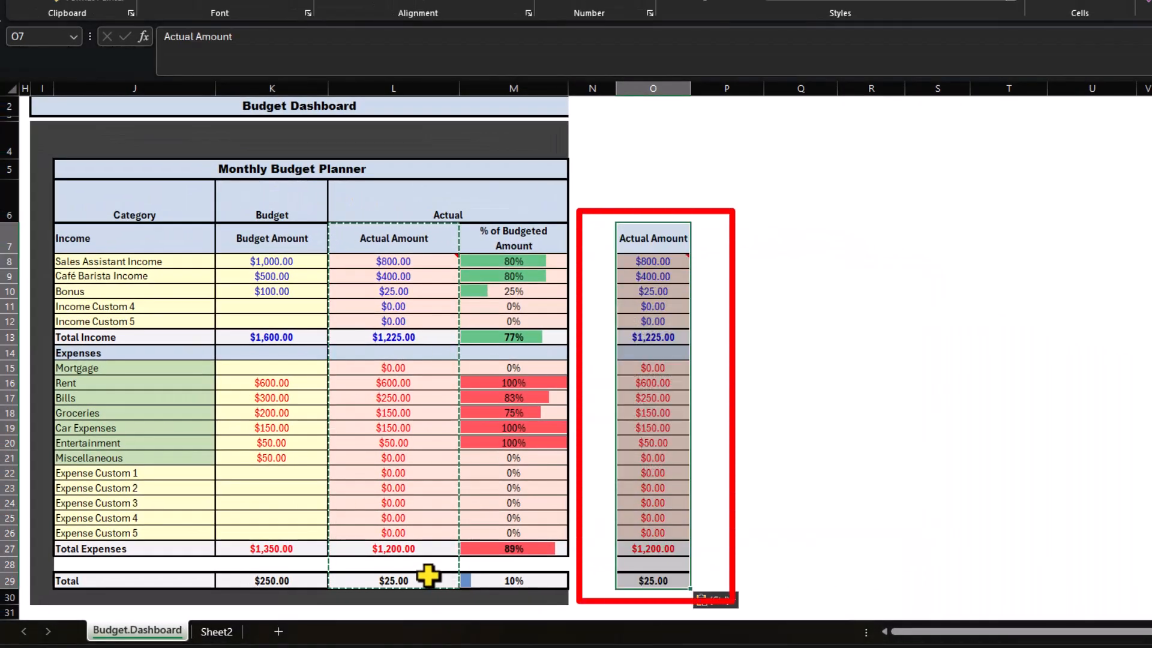
{"action": "key", "text": "ctrl+z"}
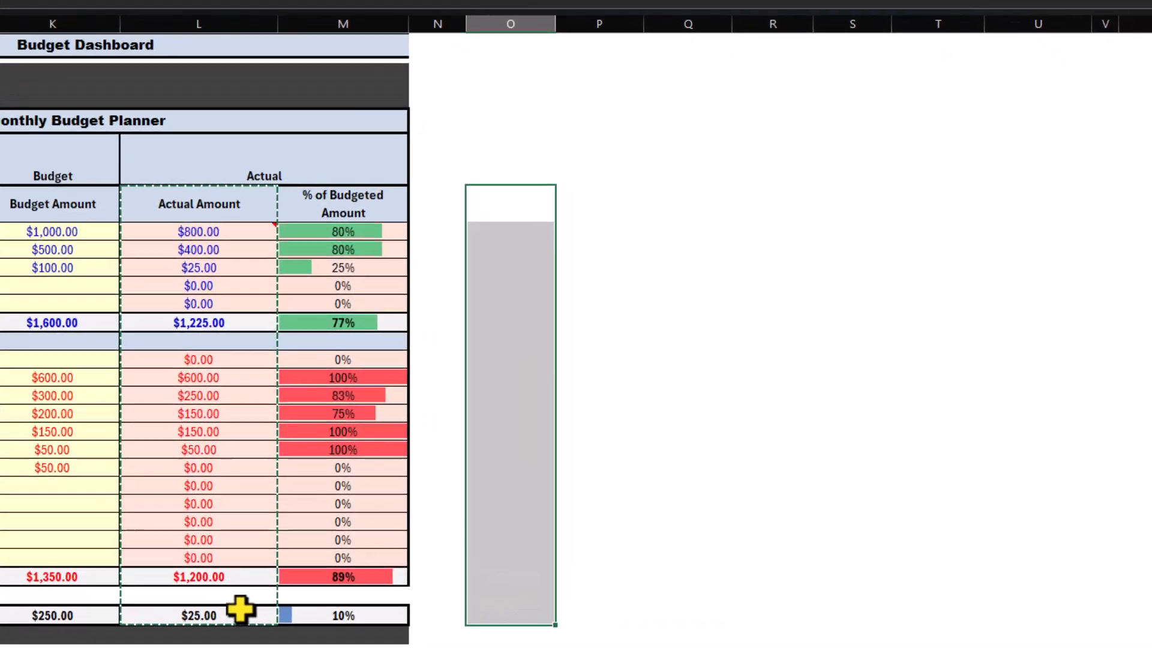
Step: Paste the copied range into O7 with Paste Special All except borders, inspect O7 and O13, then undo the paste
{"action": "key", "text": "ctrl+alt+v"}
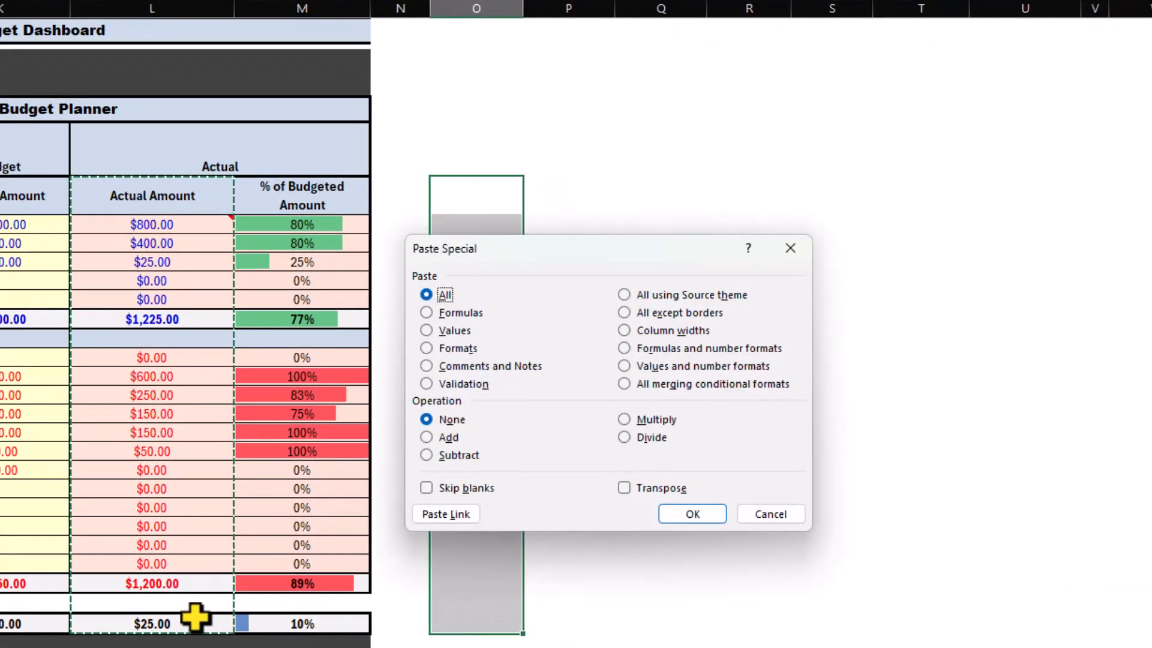
{"action": "key", "text": "x"}
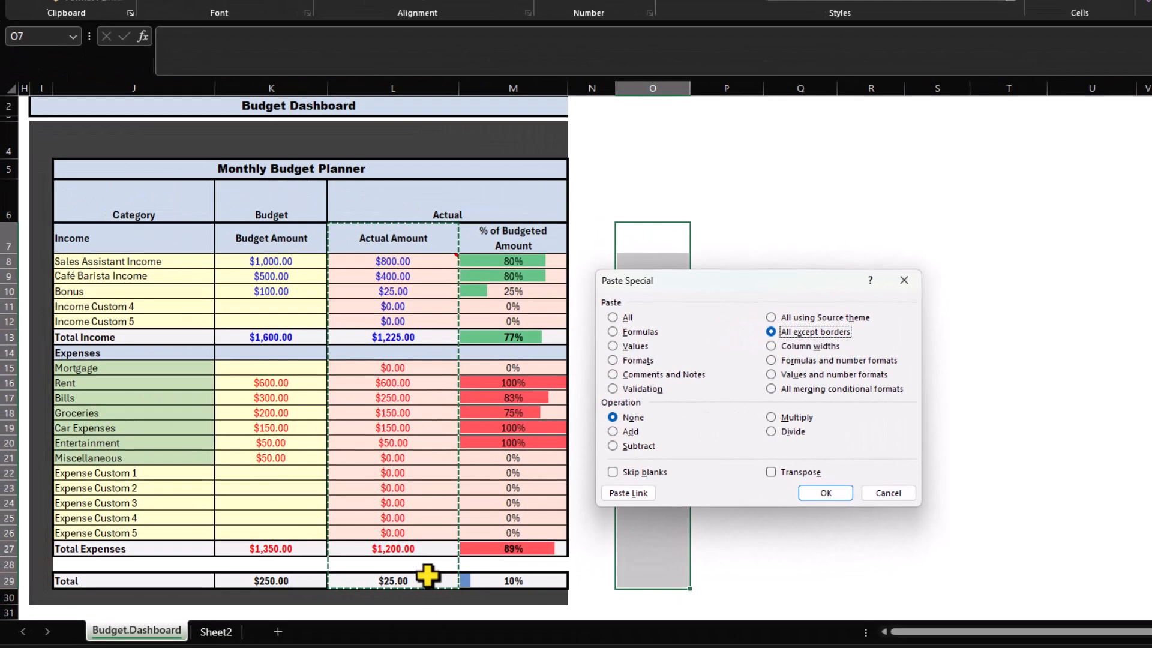
{"action": "key", "text": "Return"}
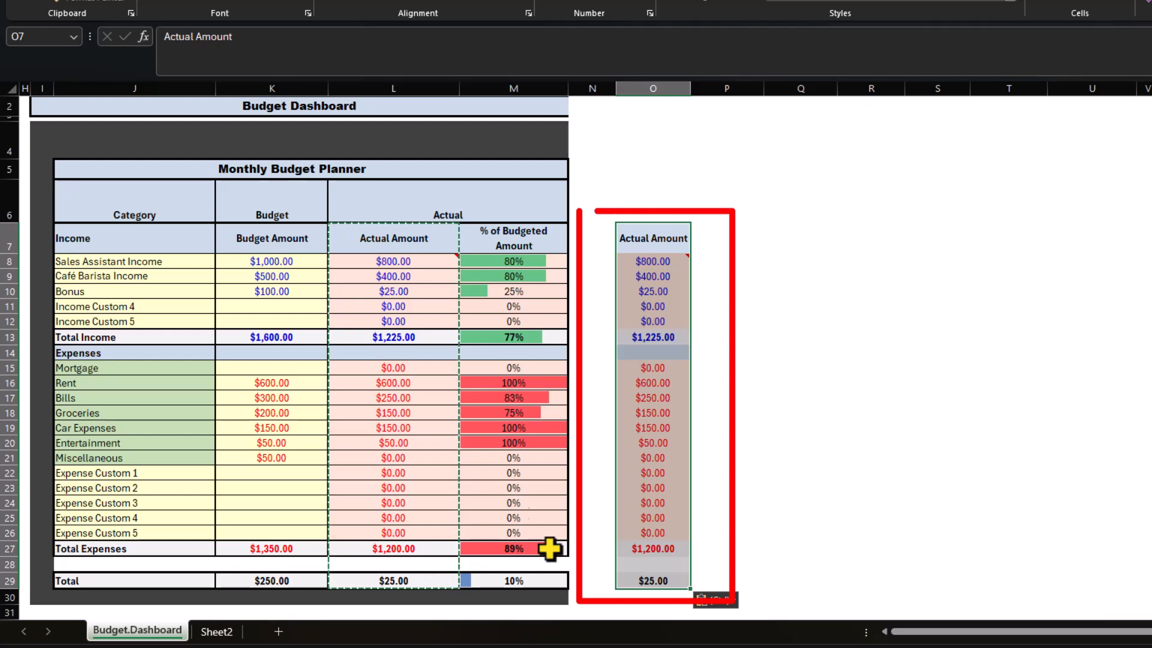
{"action": "left_click", "coordinate": [646, 241]}
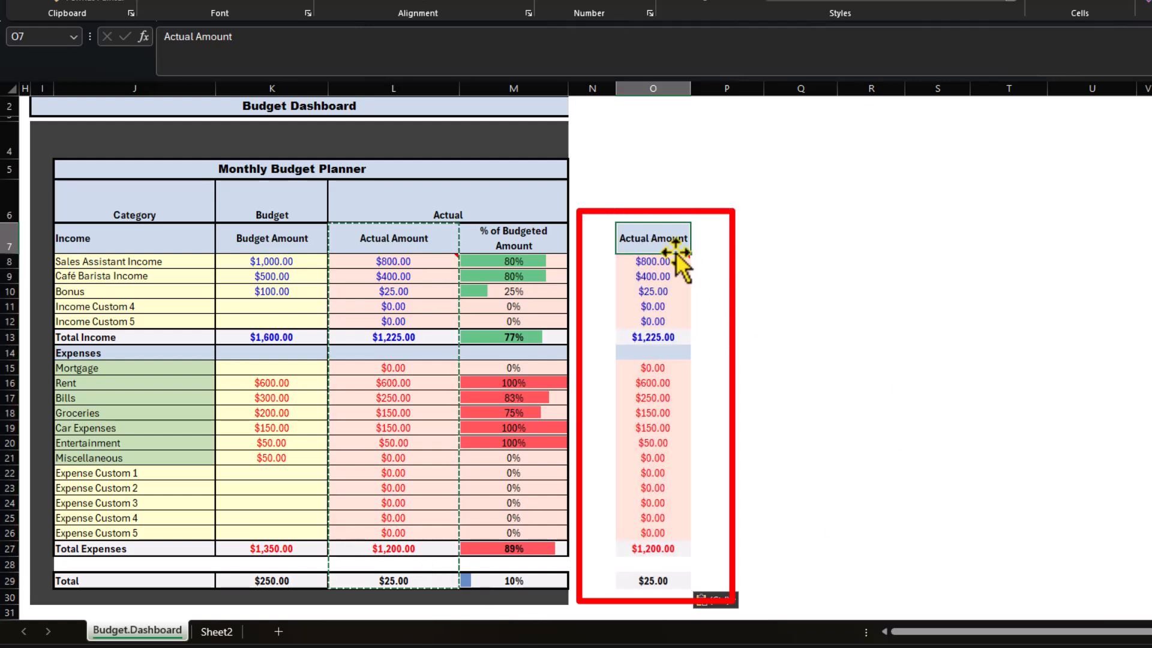
{"action": "left_click", "coordinate": [656, 335]}
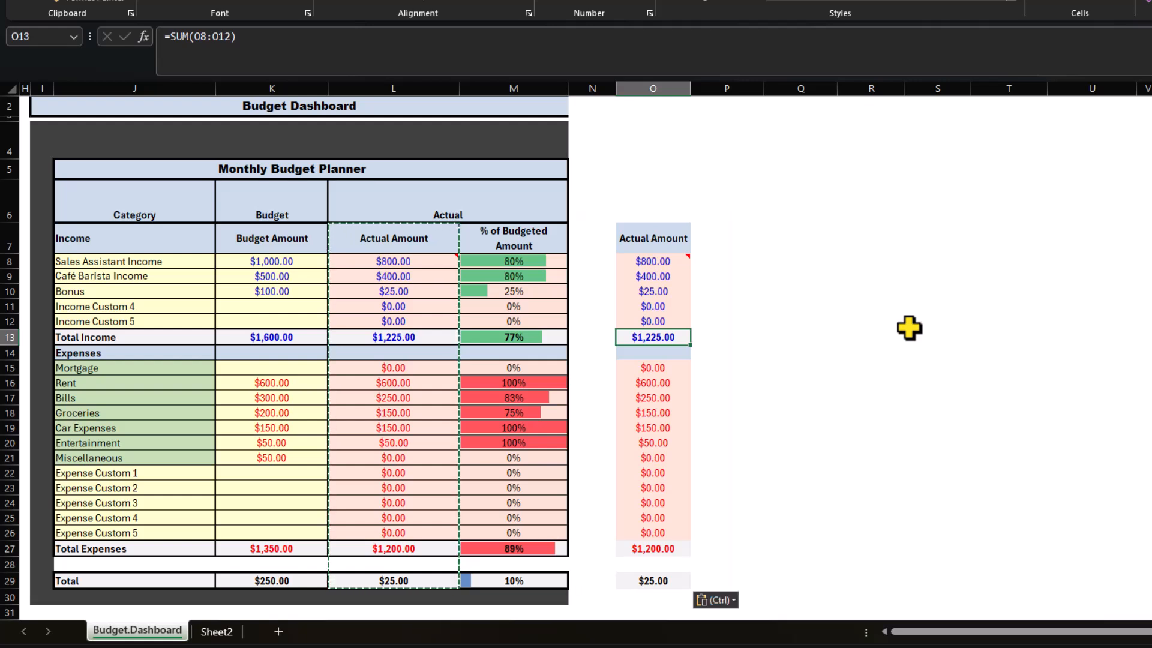
{"action": "key", "text": "ctrl+z"}
Step: Paste only the column widths of the copied Actual Amount range into column O
{"action": "key", "text": "Right"}
{"action": "key", "text": "Left"}
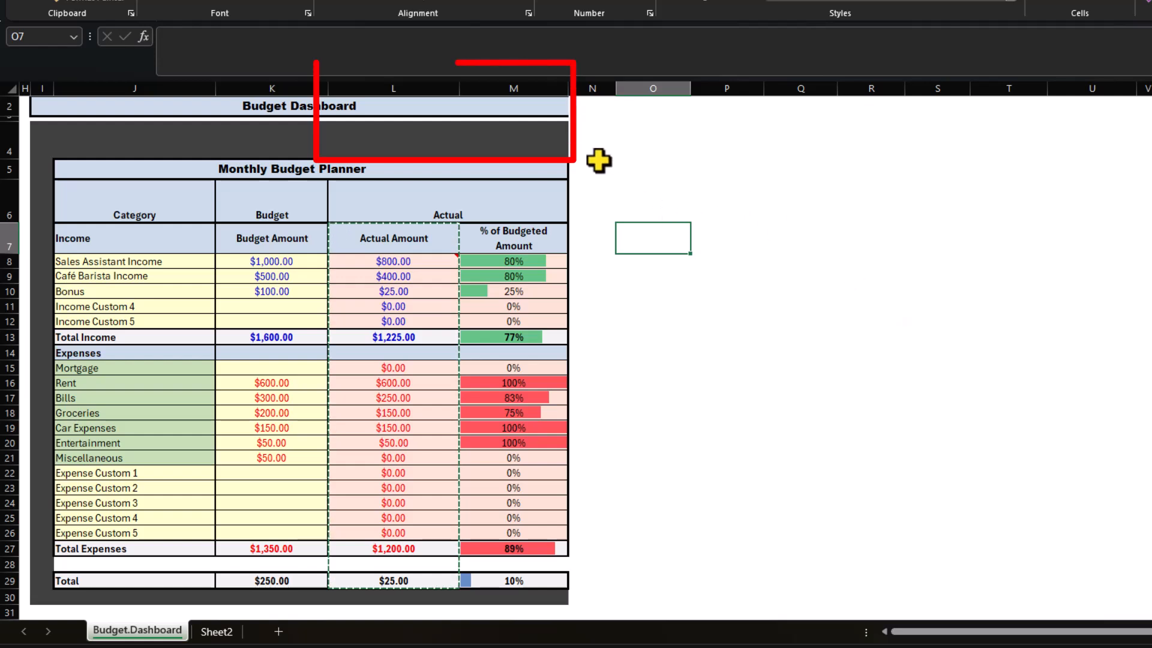
{"action": "left_click_drag", "start_coordinate": [458, 95], "coordinate": [458, 94]}
{"action": "left_click_drag", "start_coordinate": [691, 87], "coordinate": [690, 86]}
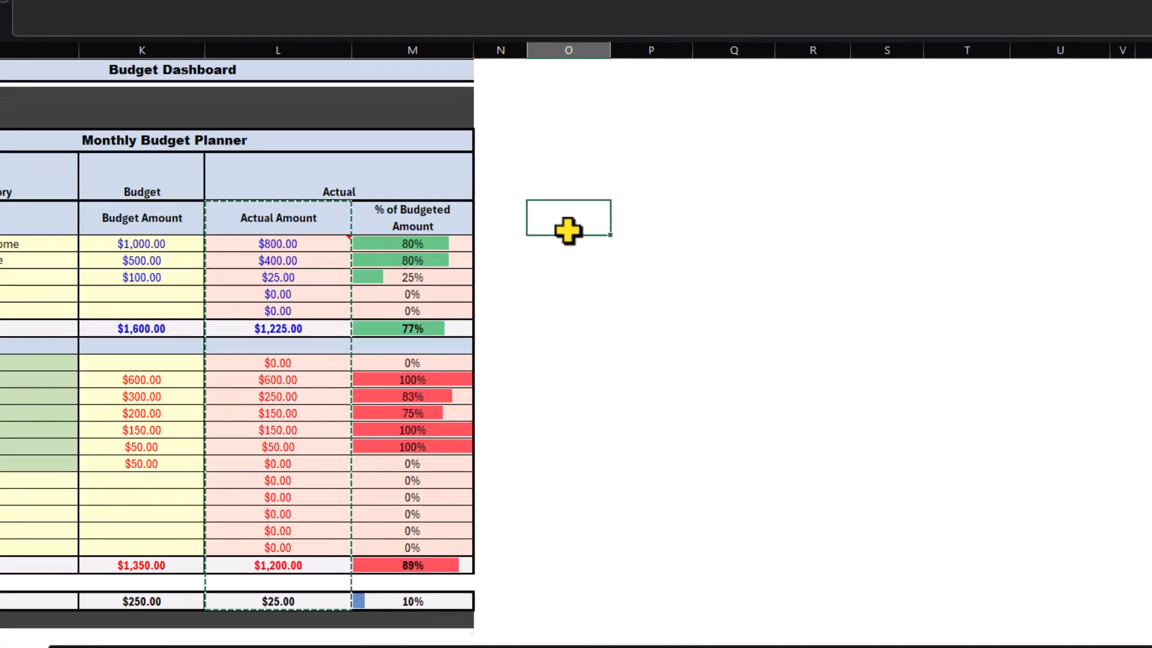
{"action": "key", "text": "alt+e"}
{"action": "key", "text": "s"}
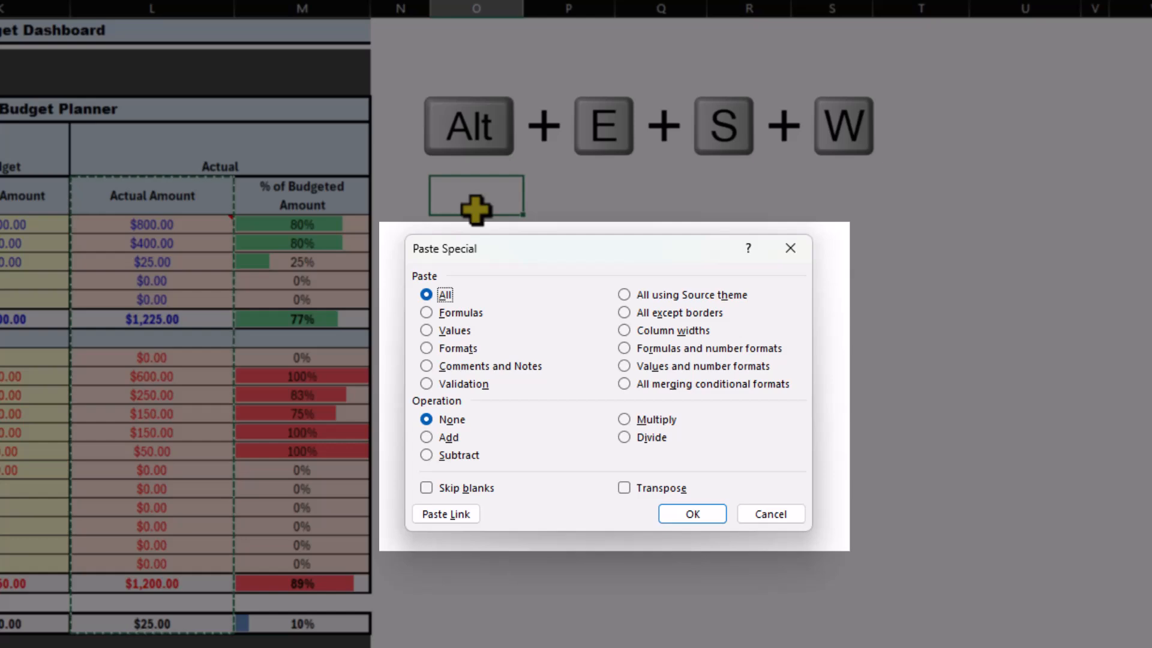
{"action": "key", "text": "w"}
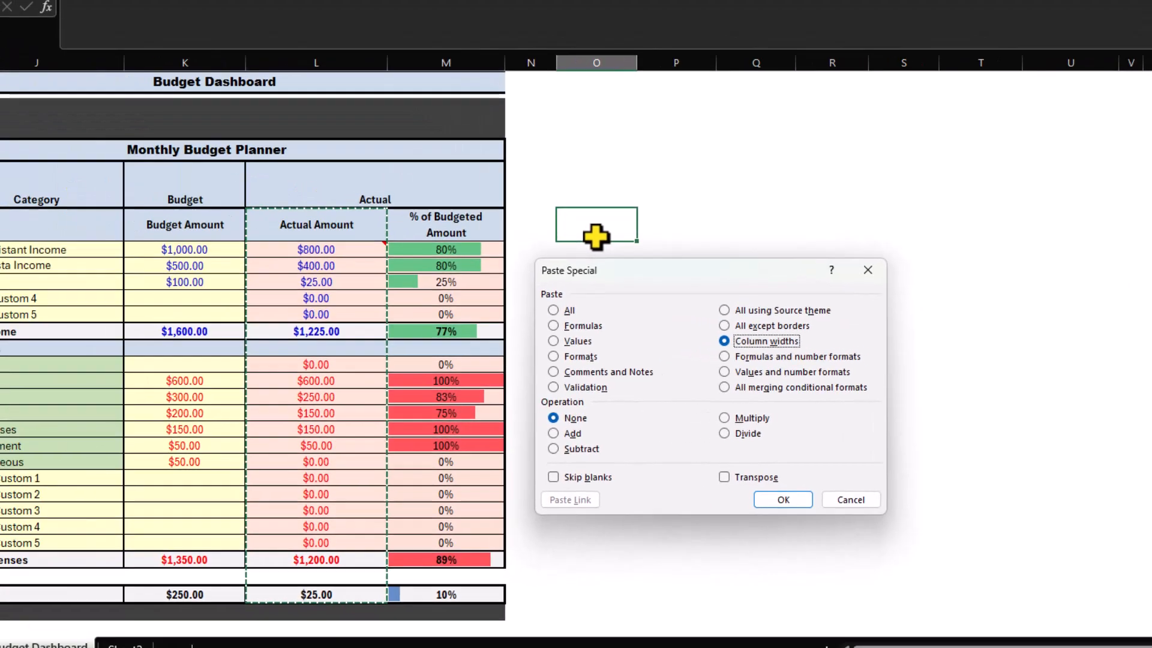
{"action": "key", "text": "Return"}
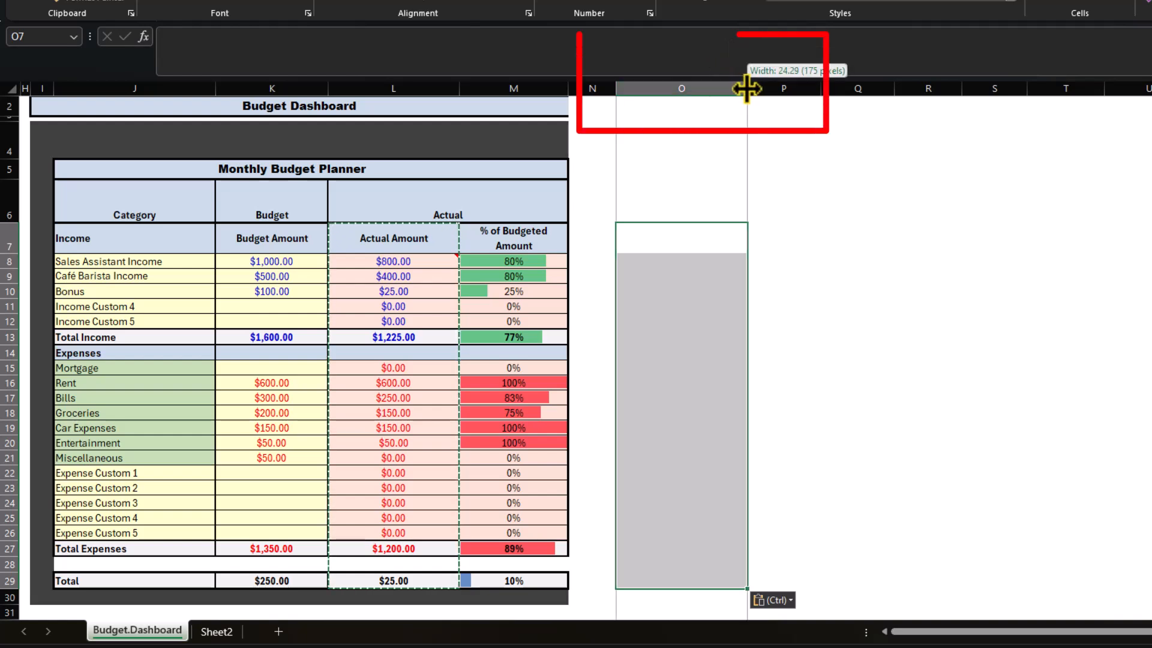
{"action": "left_click", "coordinate": [675, 245]}
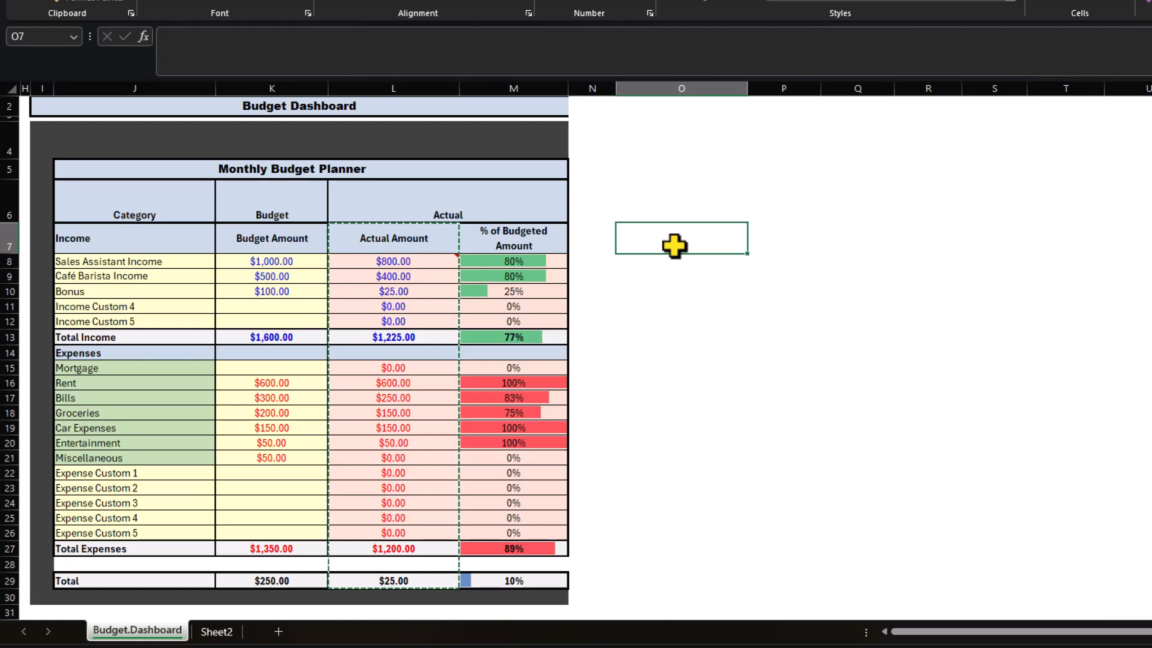
Step: Copy the Total Income cell L13, paste its formulas and number formats into O13, then clear O13
{"action": "left_click", "coordinate": [391, 337]}
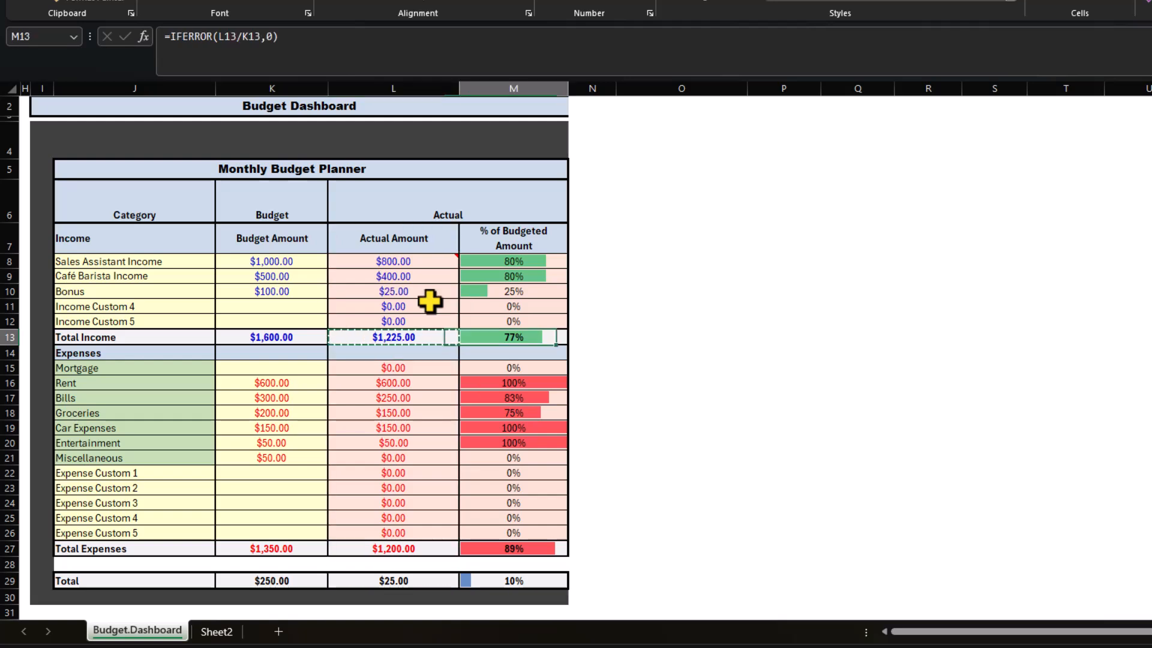
{"action": "key", "text": "Right"}
{"action": "key", "text": "Right"}
{"action": "key", "text": "Right"}
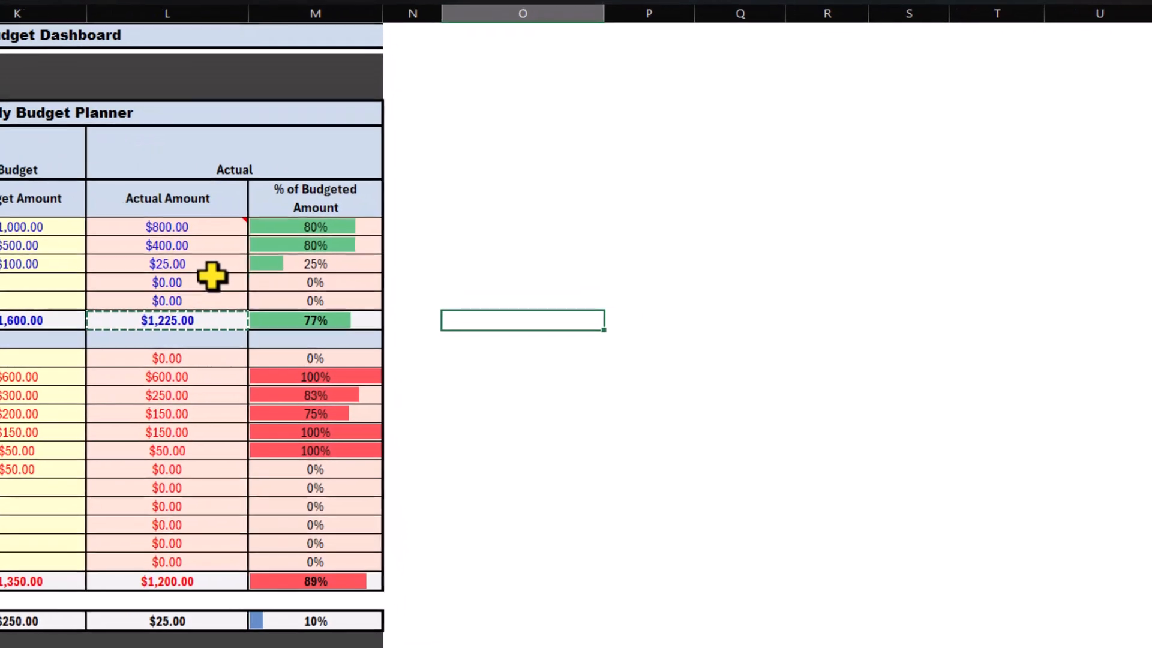
{"action": "key", "text": "alt+e"}
{"action": "key", "text": "s"}
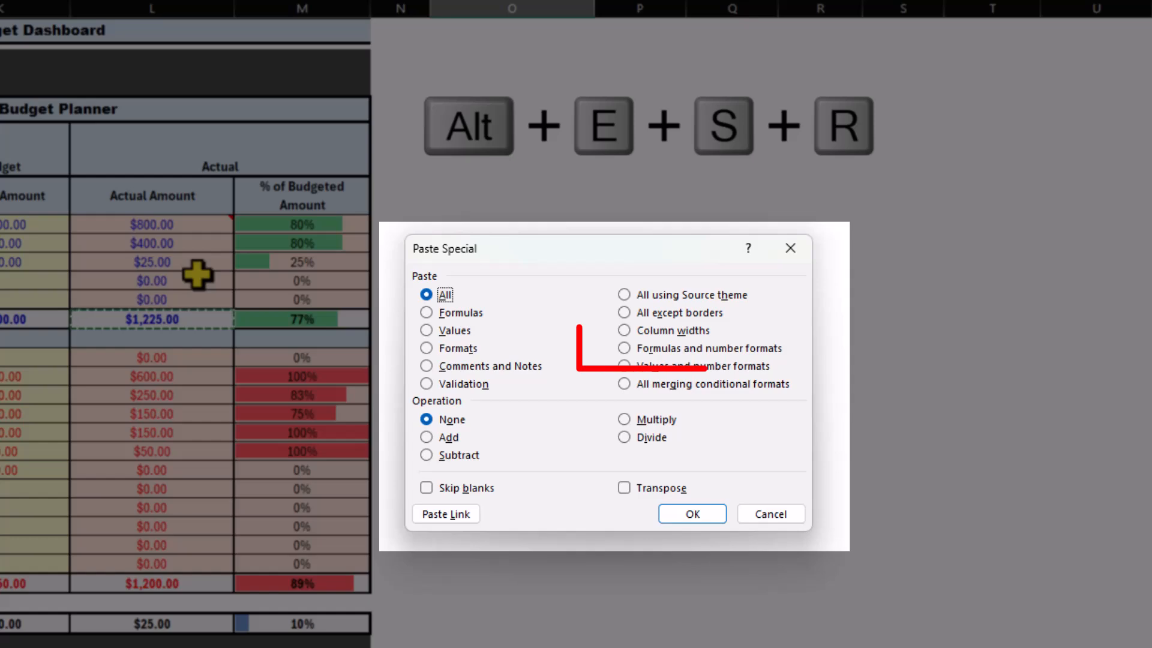
{"action": "key", "text": "r"}
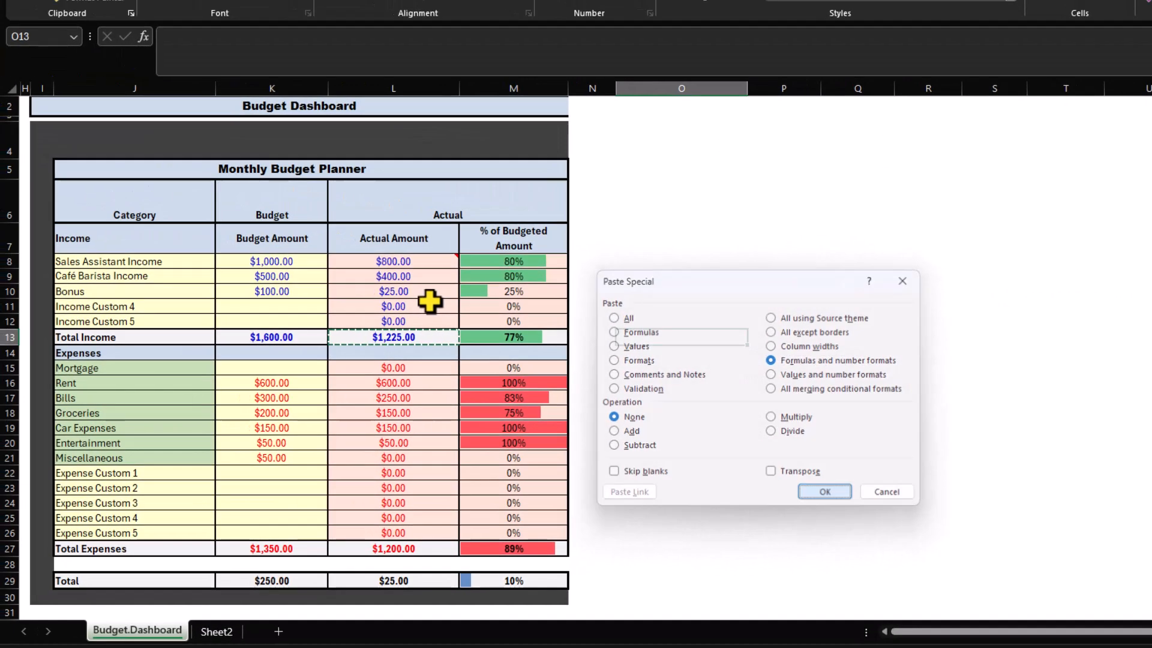
{"action": "key", "text": "Return"}
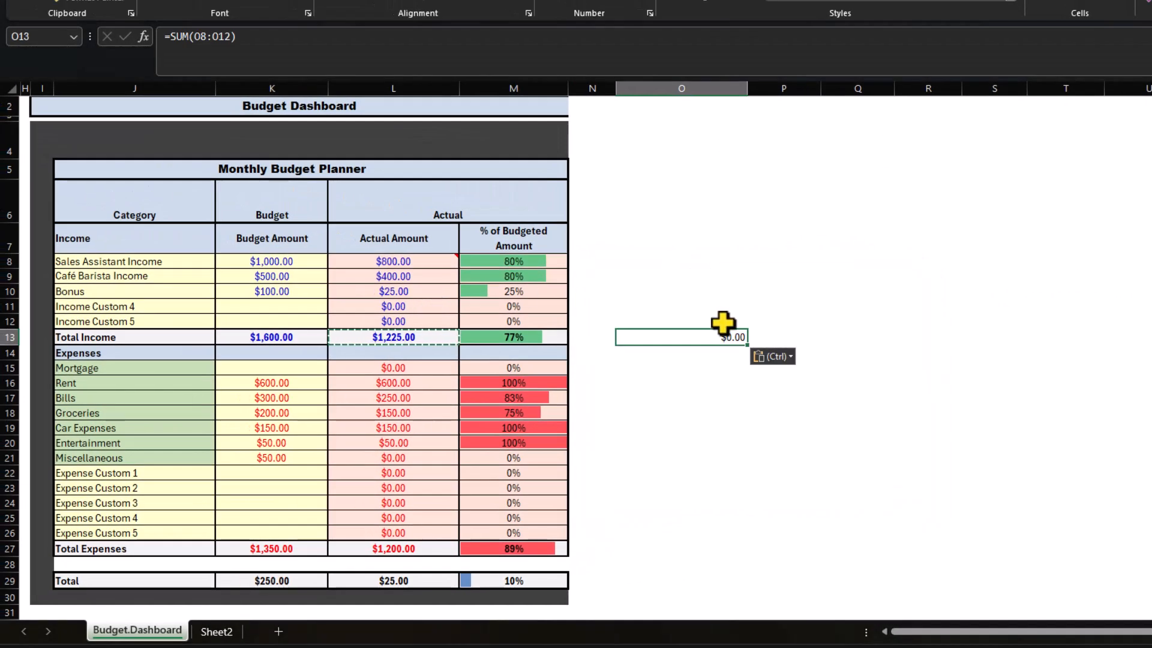
{"action": "left_click", "coordinate": [704, 311]}
{"action": "left_click", "coordinate": [719, 334]}
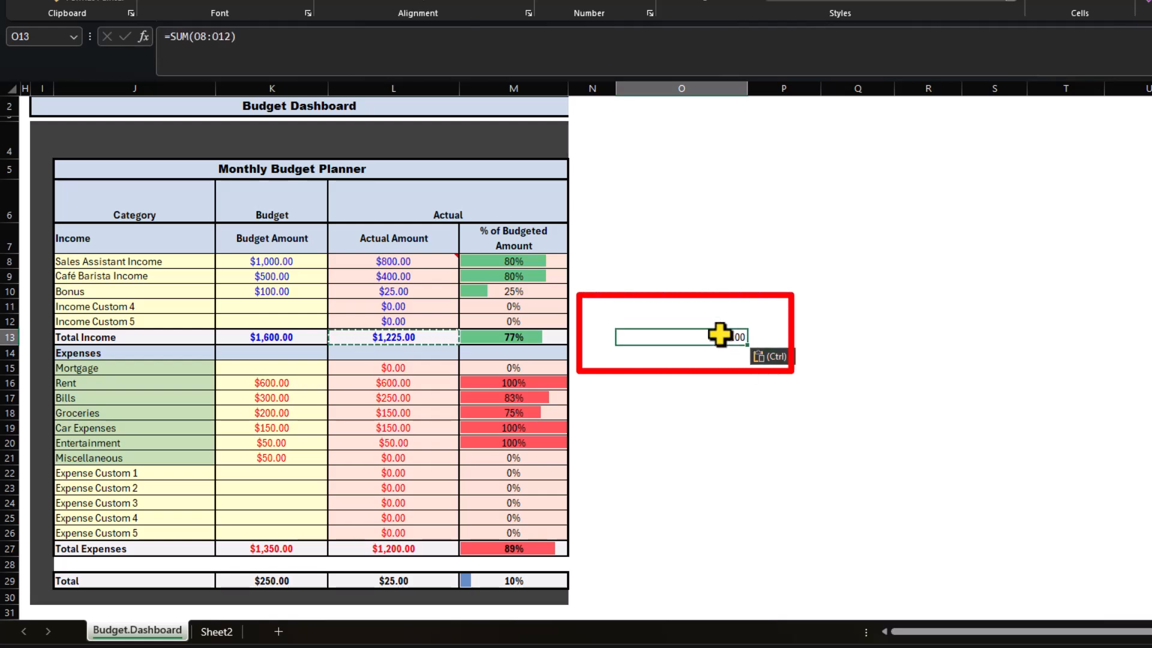
{"action": "key", "text": "Delete"}
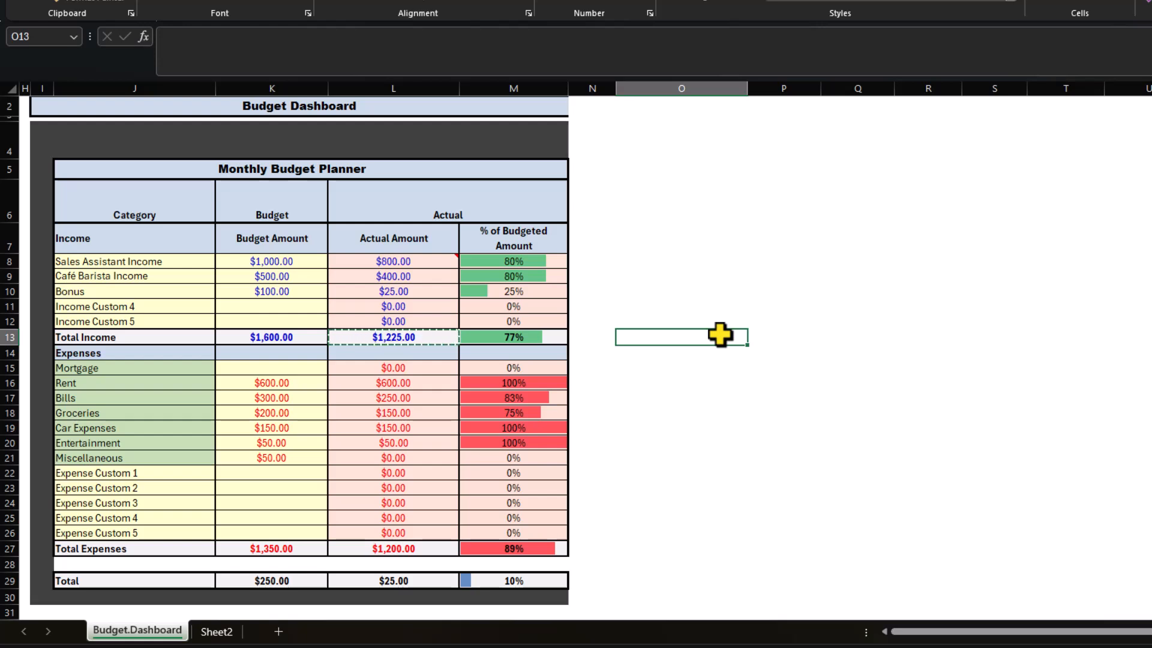
Step: Copy the range L8:L13 and paste only its values and number formats into O8
{"action": "left_click_drag", "start_coordinate": [399, 260], "coordinate": [384, 334]}
{"action": "key", "text": "Right"}
{"action": "key", "text": "Right"}
{"action": "key", "text": "Right"}
{"action": "key", "text": "alt+e"}
{"action": "key", "text": "s"}
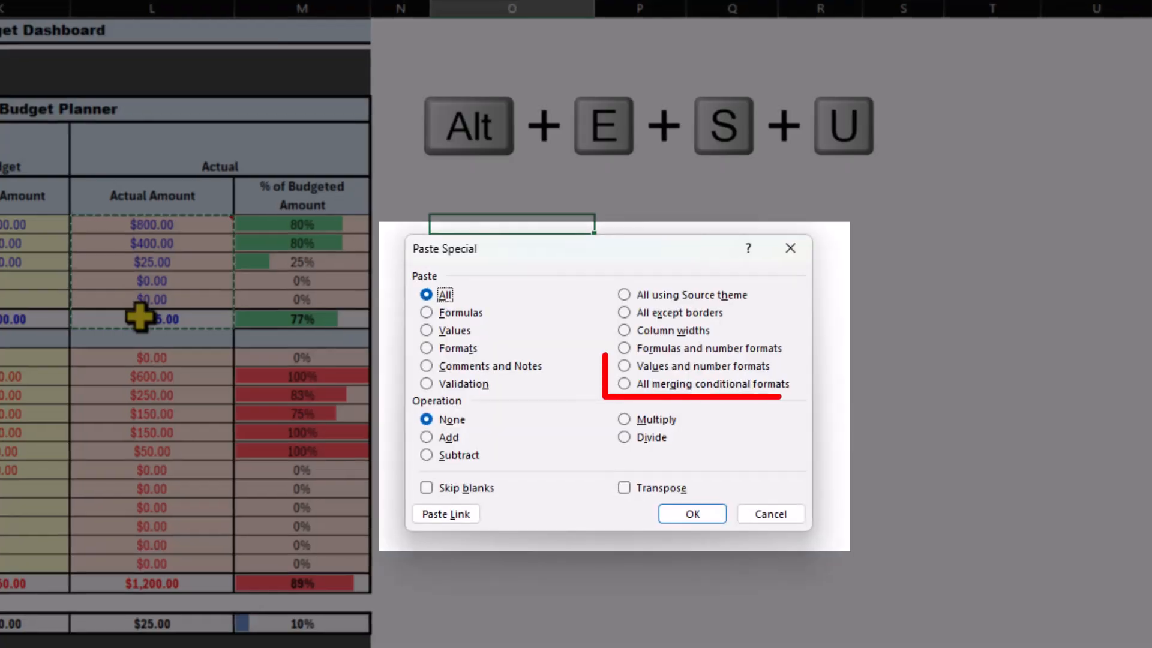
{"action": "key", "text": "u"}
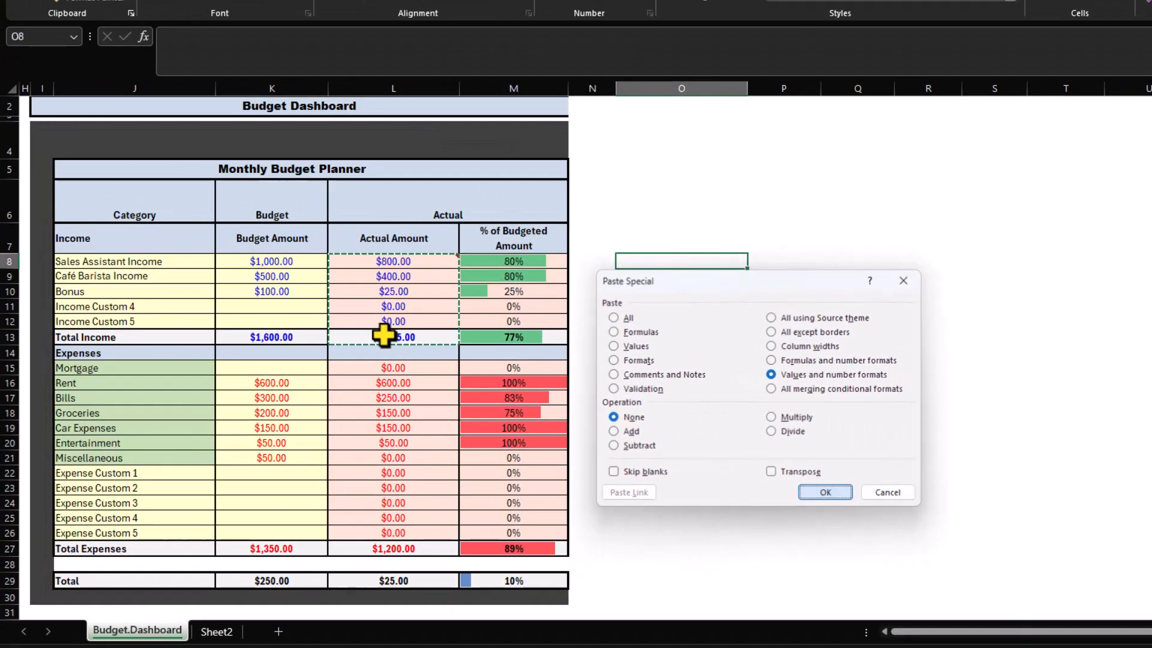
{"action": "key", "text": "Return"}
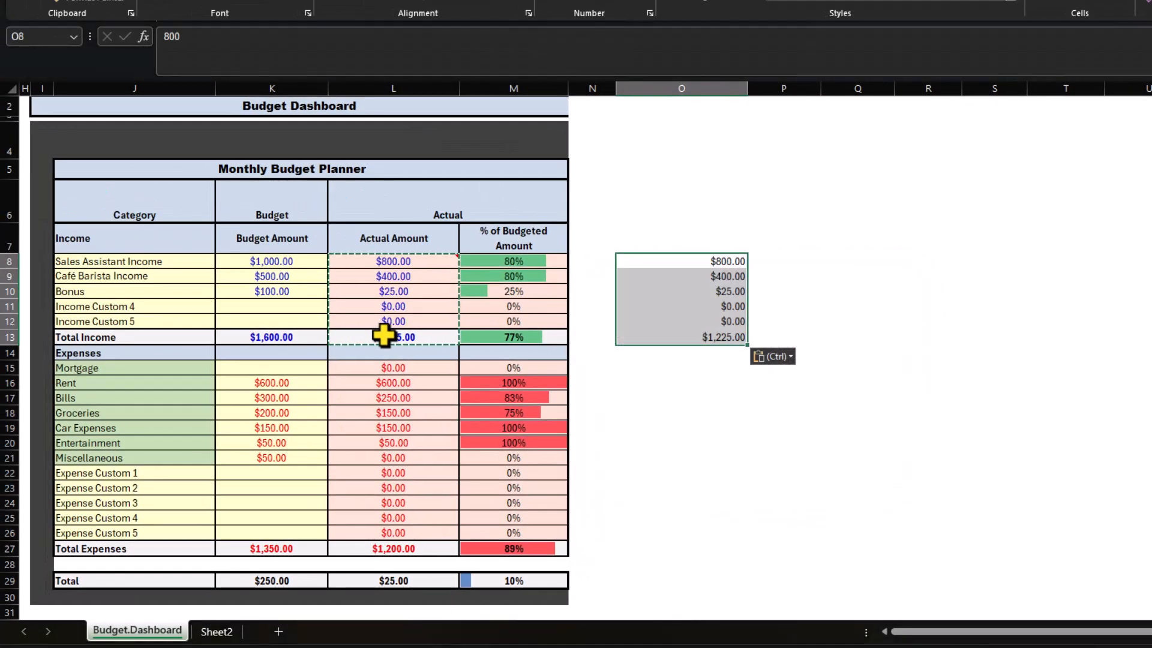